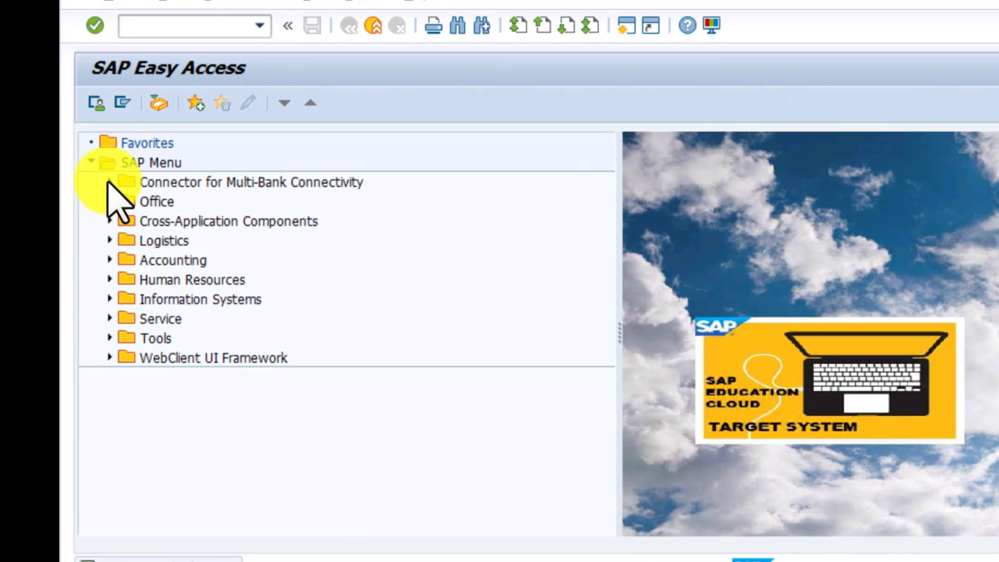
Step: Switch to the user menu and expand User Experience, Fiori, Information Center and Organization
{"action": "left_click", "coordinate": [94, 102]}
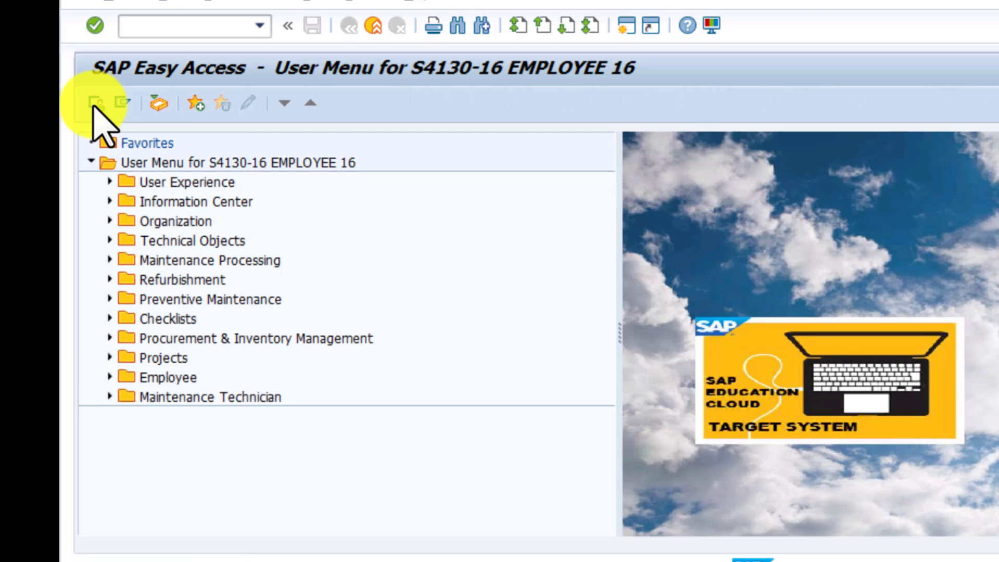
{"action": "left_click", "coordinate": [109, 181]}
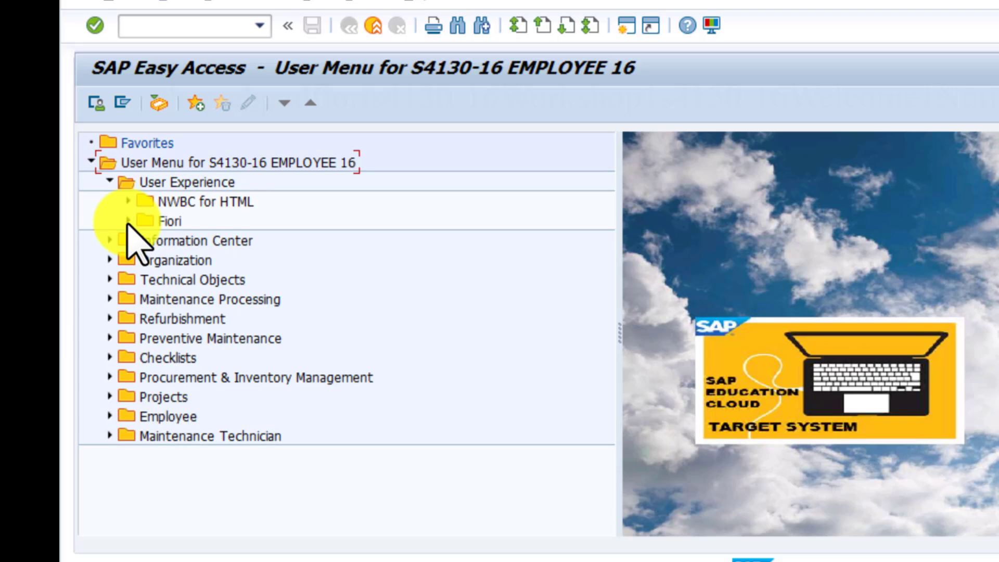
{"action": "left_click", "coordinate": [128, 221]}
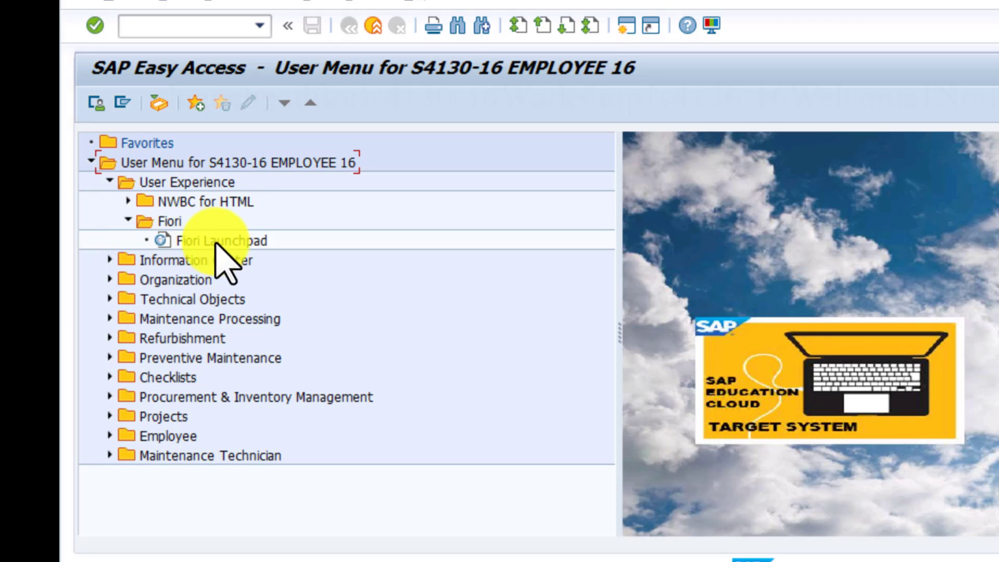
{"action": "left_click", "coordinate": [110, 260]}
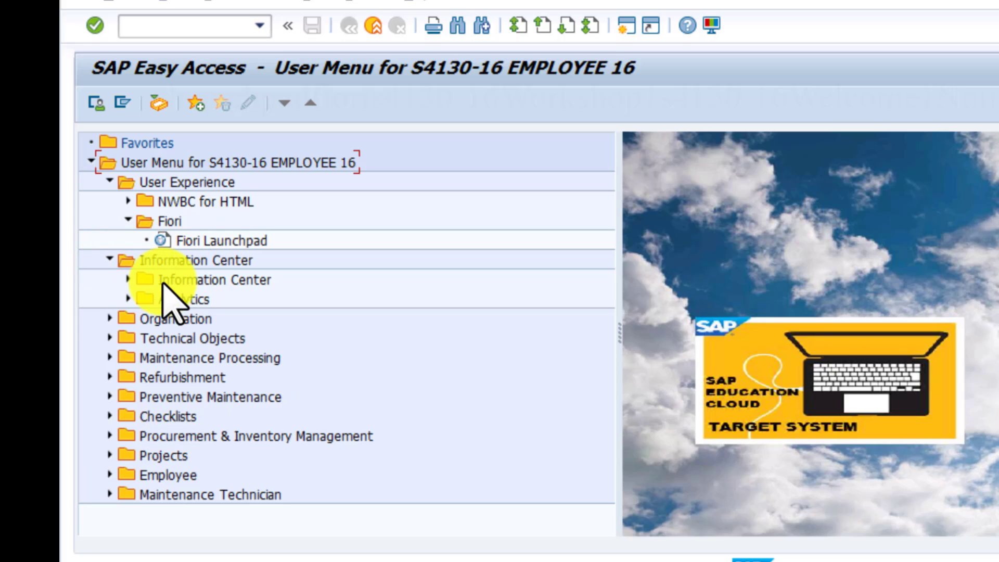
{"action": "left_click", "coordinate": [109, 319]}
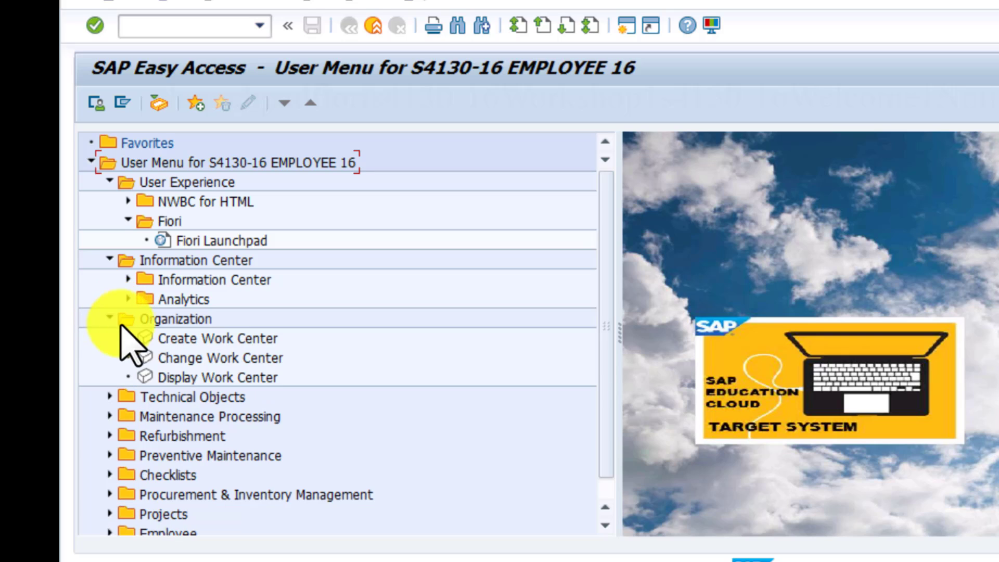
{"action": "left_click", "coordinate": [606, 527]}
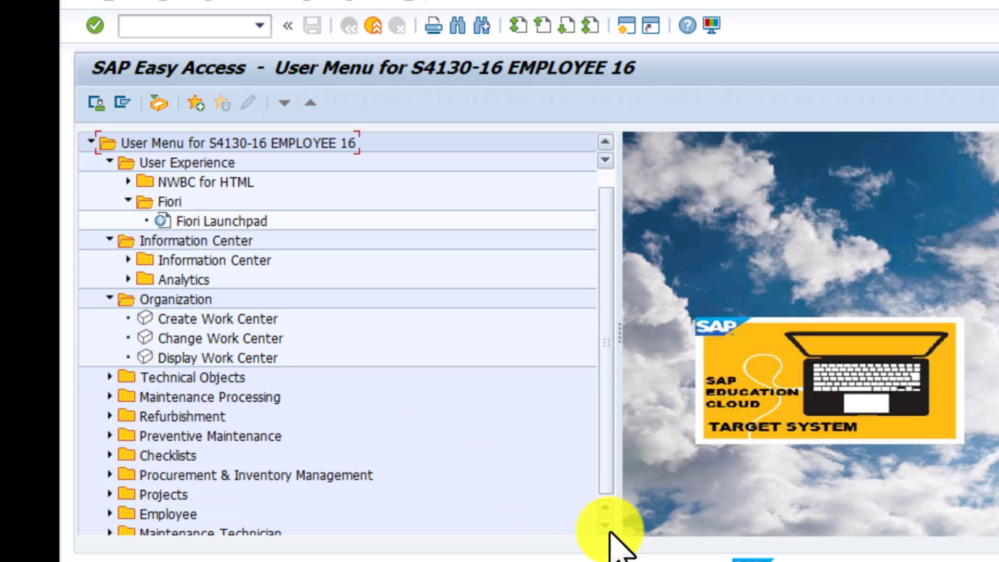
{"action": "left_click", "coordinate": [606, 527]}
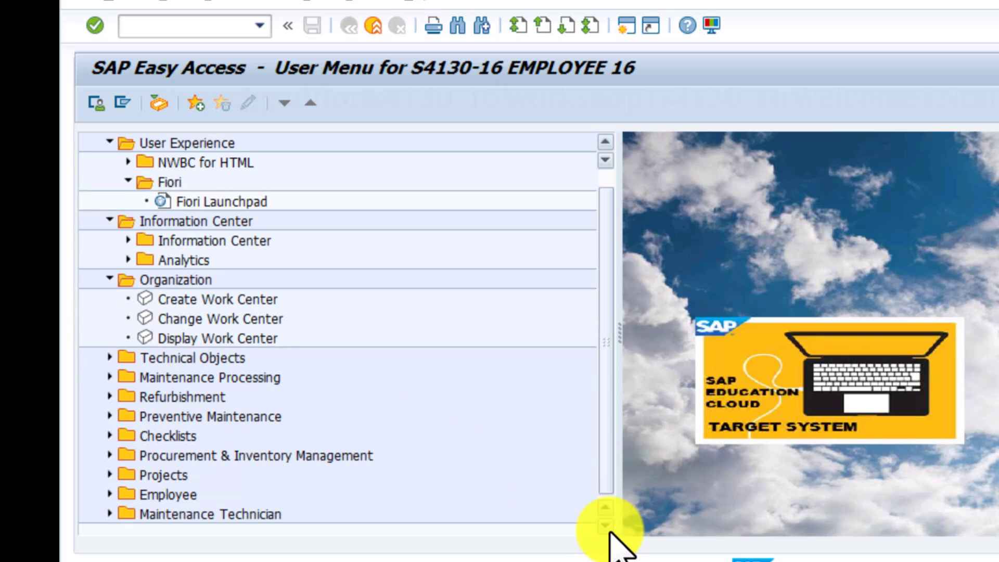
Step: Expand Technical Objects and Maintenance Processing > Transactions down to the Notification and Order folders
{"action": "left_click", "coordinate": [110, 359]}
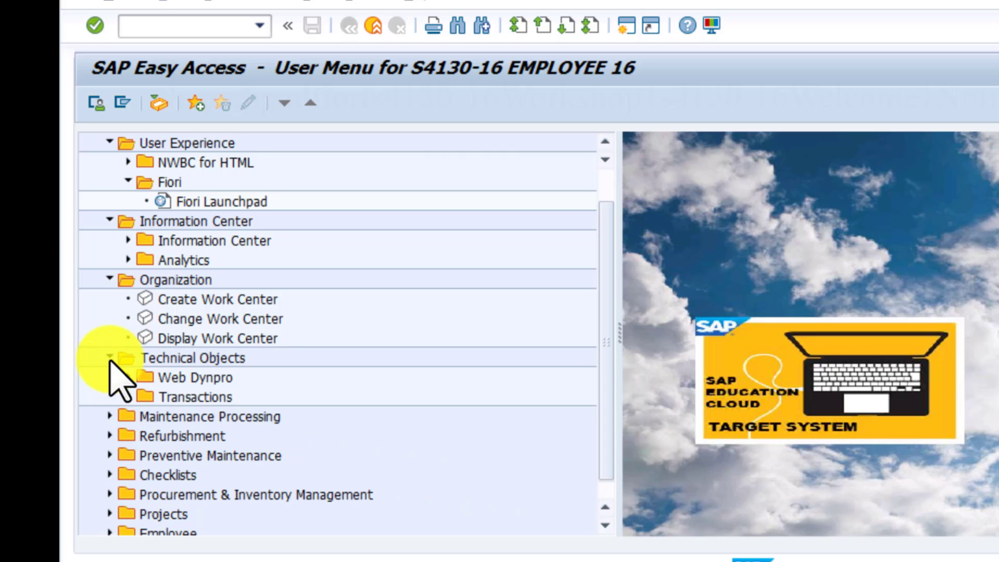
{"action": "left_click", "coordinate": [110, 416]}
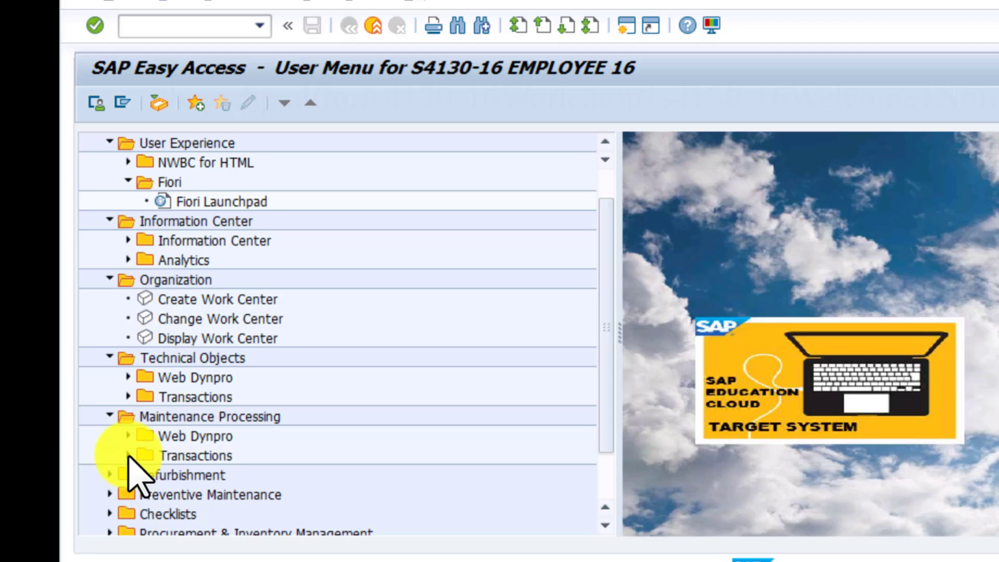
{"action": "left_click", "coordinate": [128, 456]}
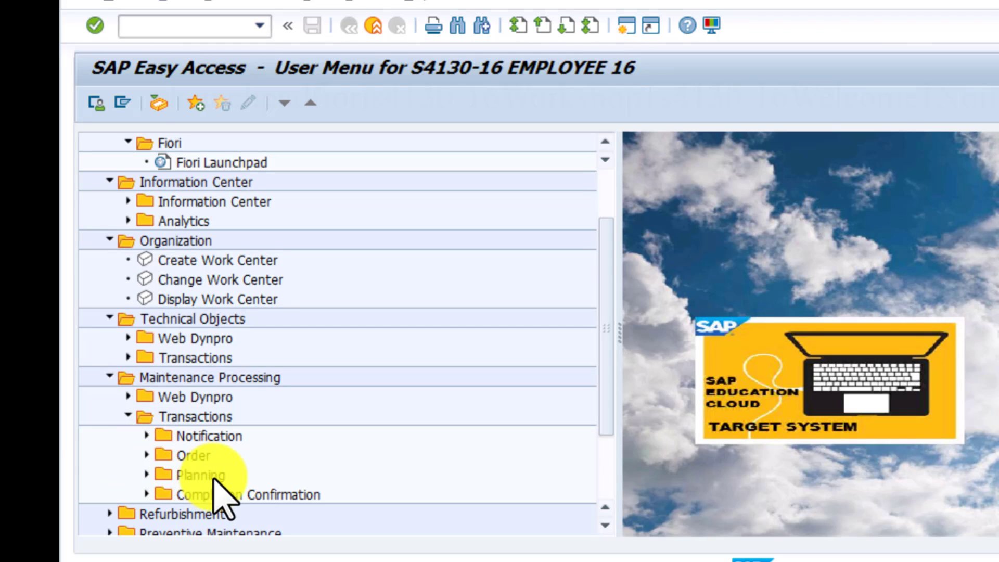
{"action": "left_click", "coordinate": [147, 436]}
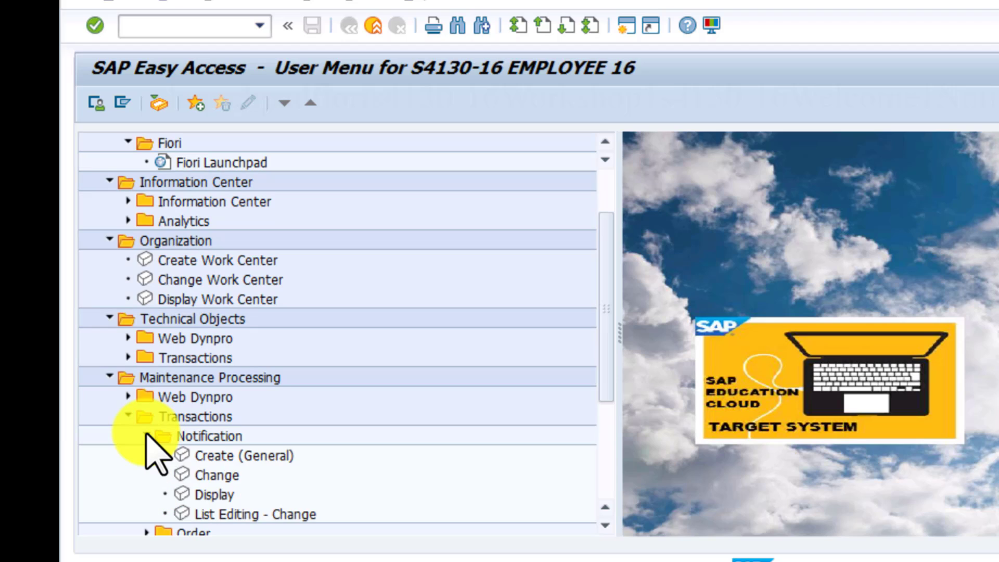
{"action": "left_click", "coordinate": [605, 526]}
{"action": "left_click", "coordinate": [605, 525]}
{"action": "left_click", "coordinate": [605, 526]}
{"action": "left_click", "coordinate": [605, 525]}
{"action": "left_click", "coordinate": [605, 525]}
{"action": "left_click", "coordinate": [605, 525]}
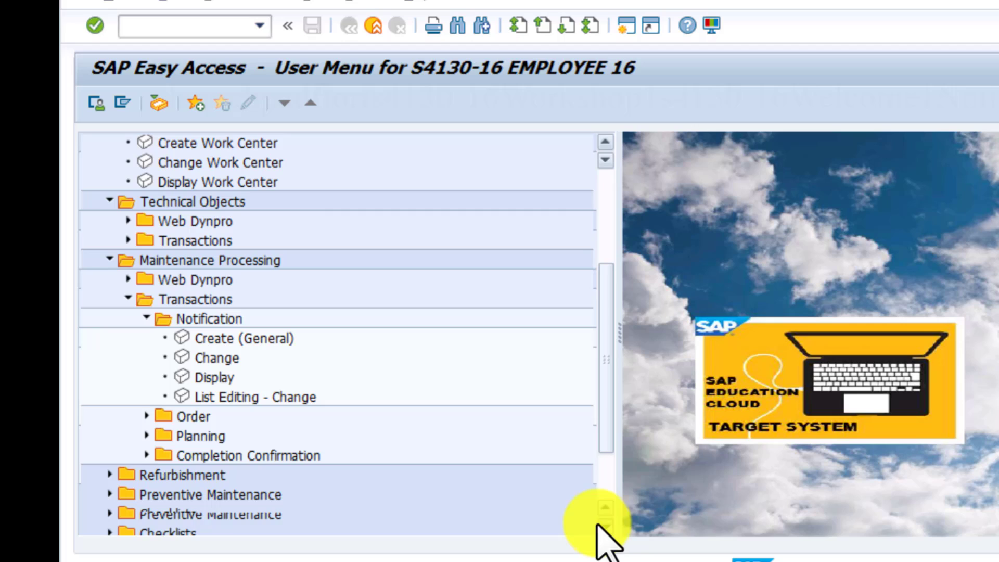
{"action": "left_click", "coordinate": [146, 416]}
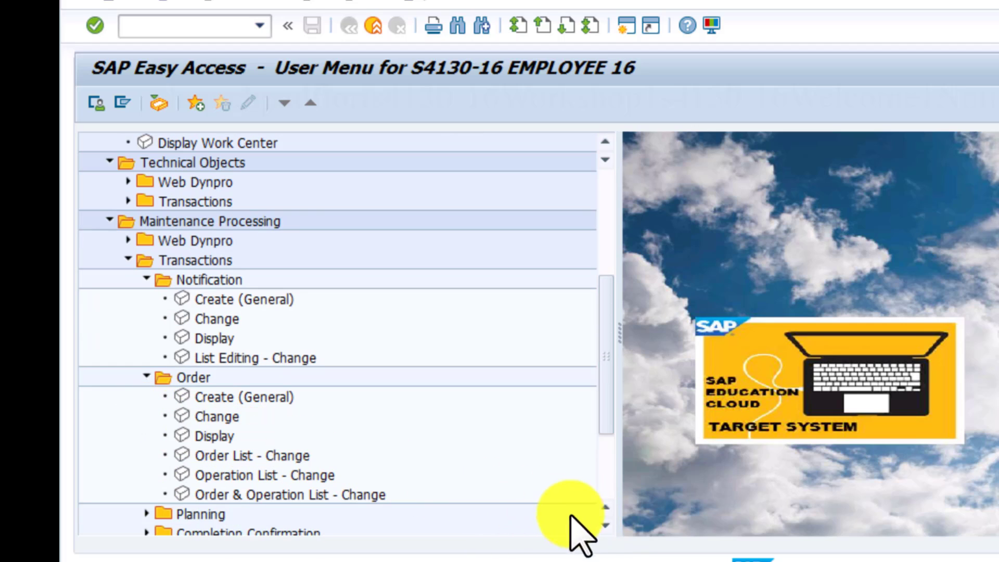
{"action": "left_click", "coordinate": [605, 526]}
{"action": "left_click", "coordinate": [605, 524]}
{"action": "left_click", "coordinate": [605, 524]}
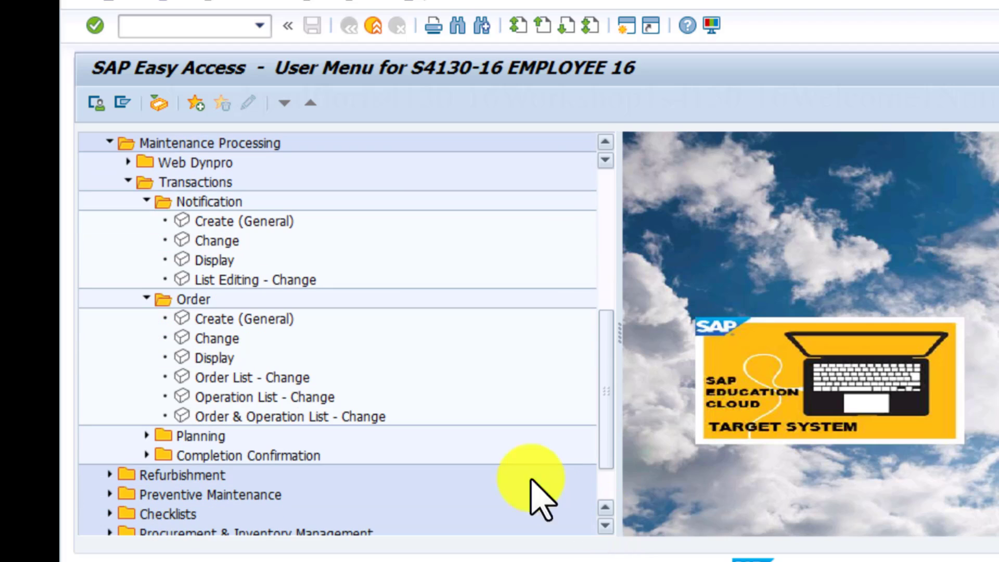
Step: Expand Preventive Maintenance through HANA-Specific, Transactions and For Equipment
{"action": "scroll", "coordinate": [243, 305], "scroll_direction": "down", "scroll_amount": 2}
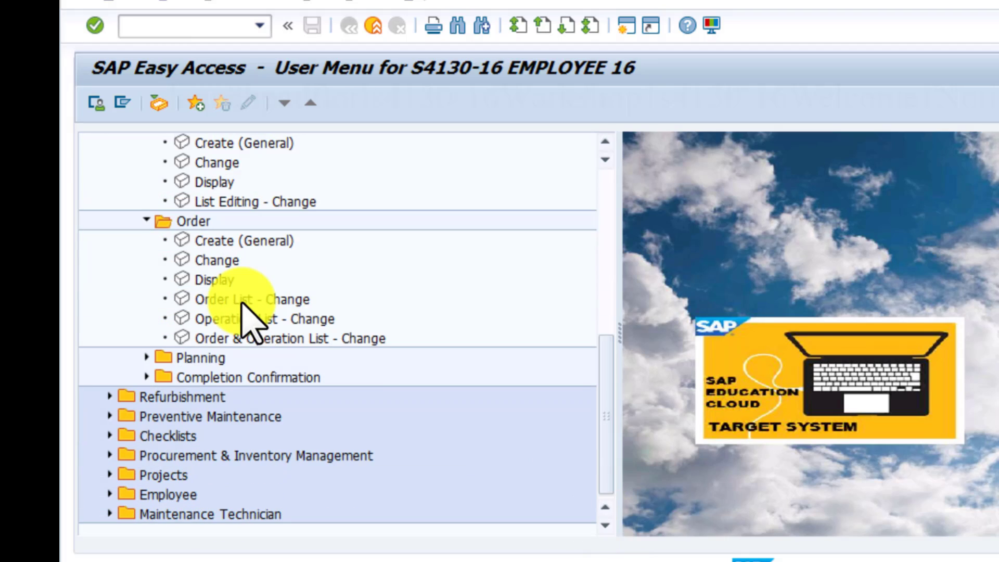
{"action": "left_click", "coordinate": [110, 416]}
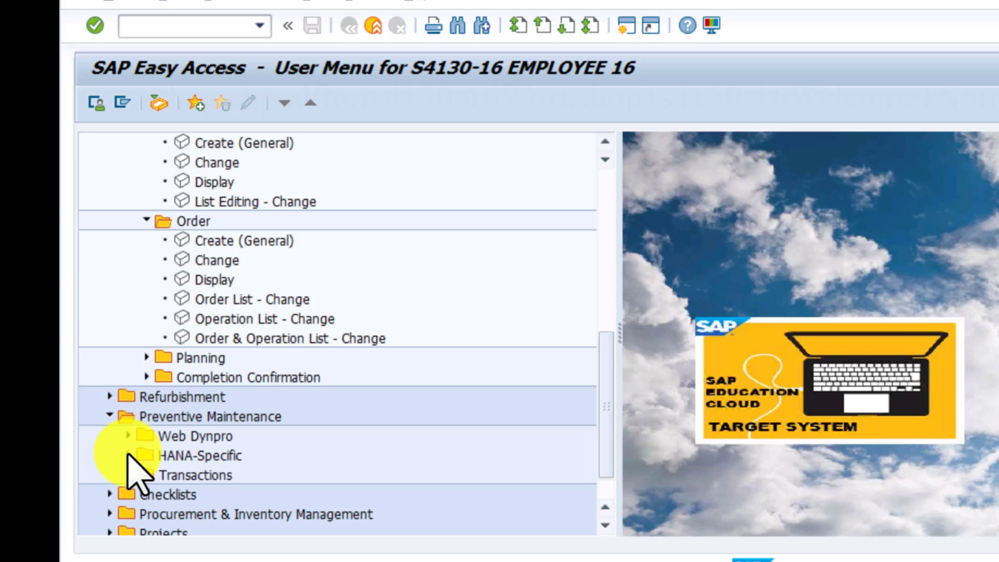
{"action": "left_click", "coordinate": [128, 456]}
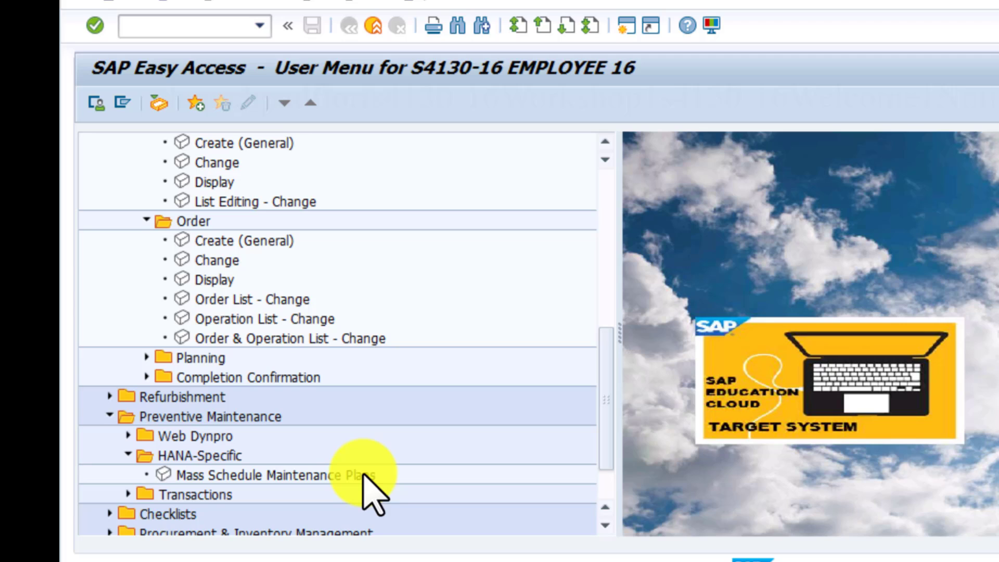
{"action": "left_click", "coordinate": [128, 495]}
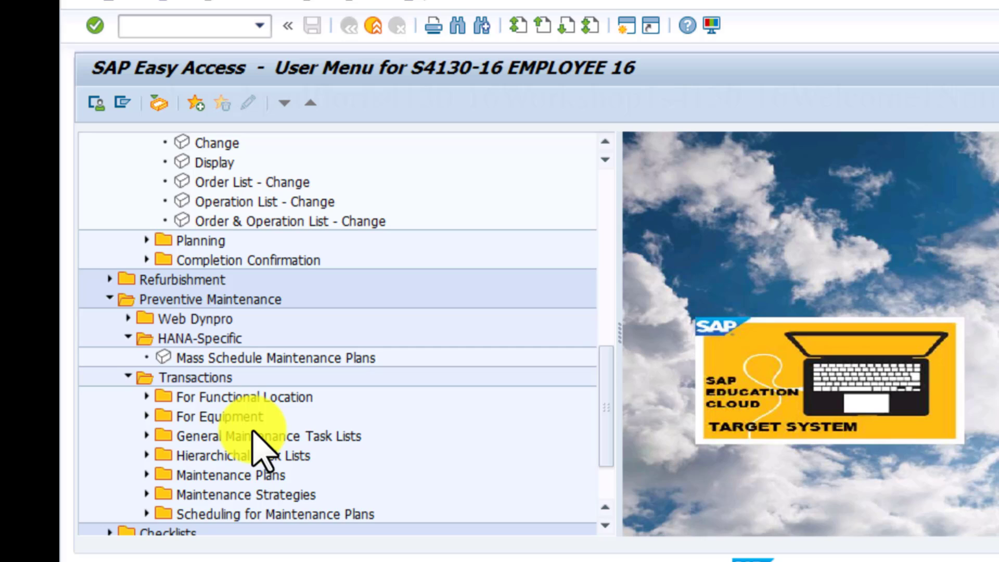
{"action": "left_click", "coordinate": [147, 416]}
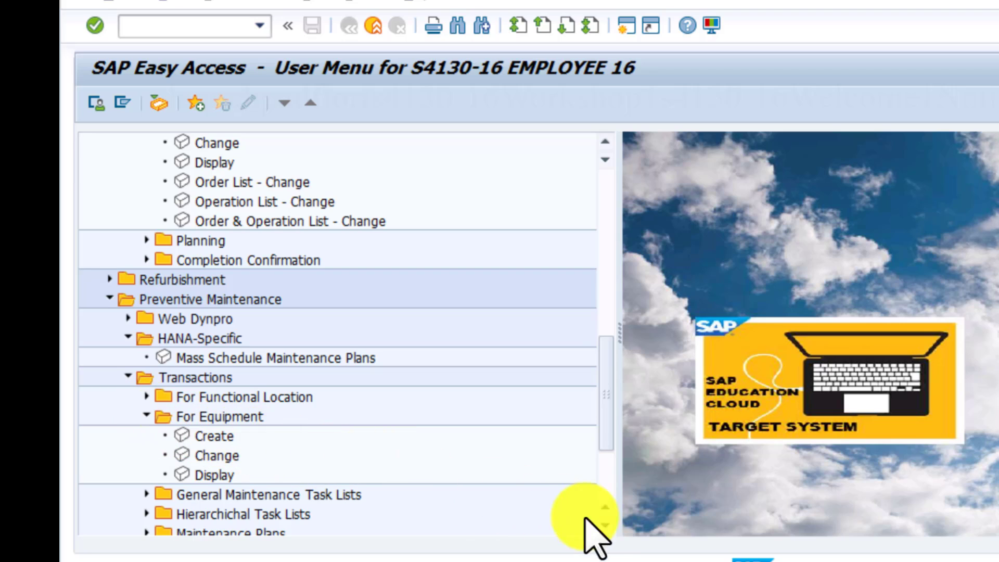
{"action": "left_click", "coordinate": [605, 525]}
{"action": "left_click_drag", "start_coordinate": [605, 524], "coordinate": [605, 524]}
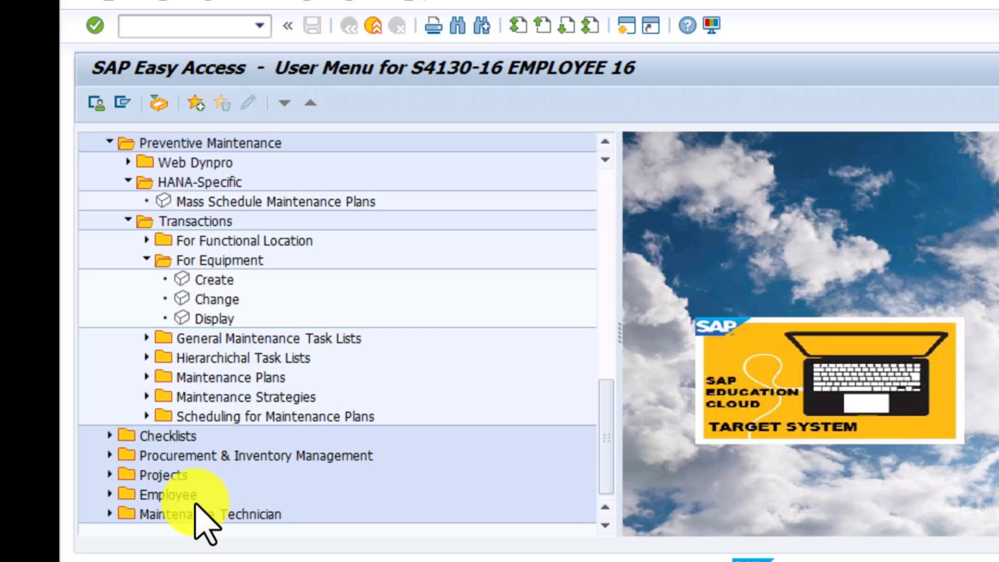
Step: Expand Maintenance Technician's Job List and Job Confirmation, then collapse Maintenance Technician and User Experience
{"action": "left_click", "coordinate": [110, 514]}
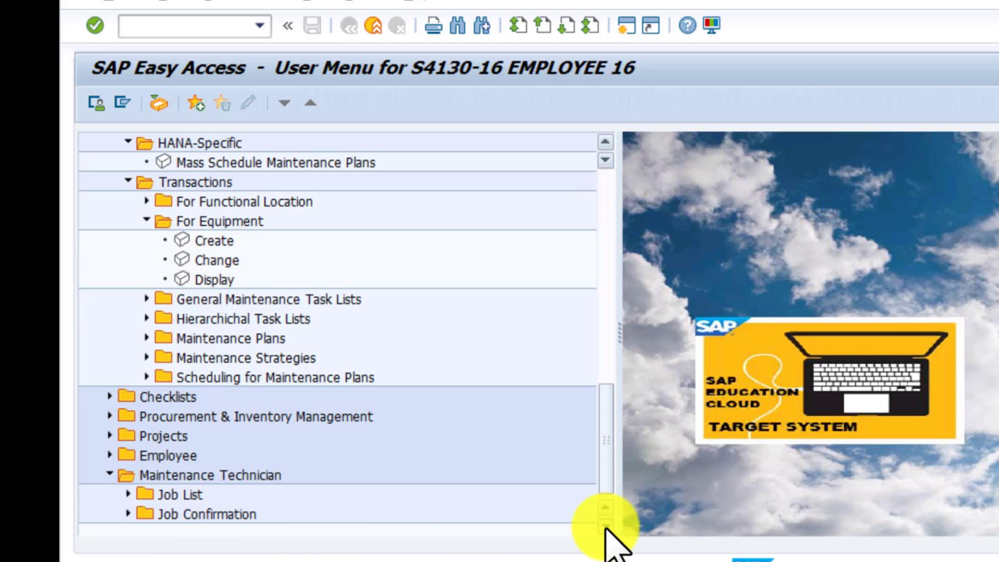
{"action": "left_click", "coordinate": [127, 495]}
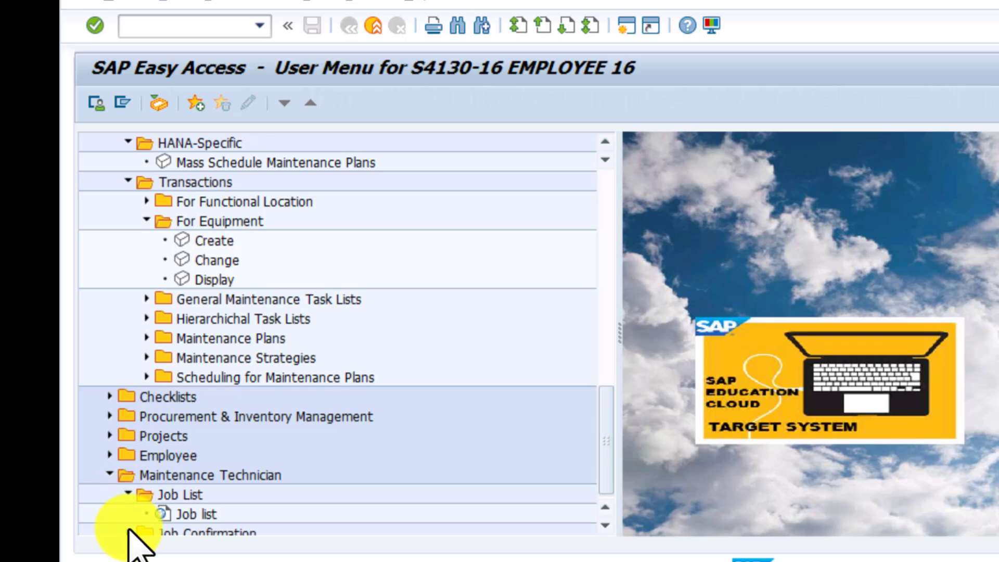
{"action": "left_click", "coordinate": [128, 532]}
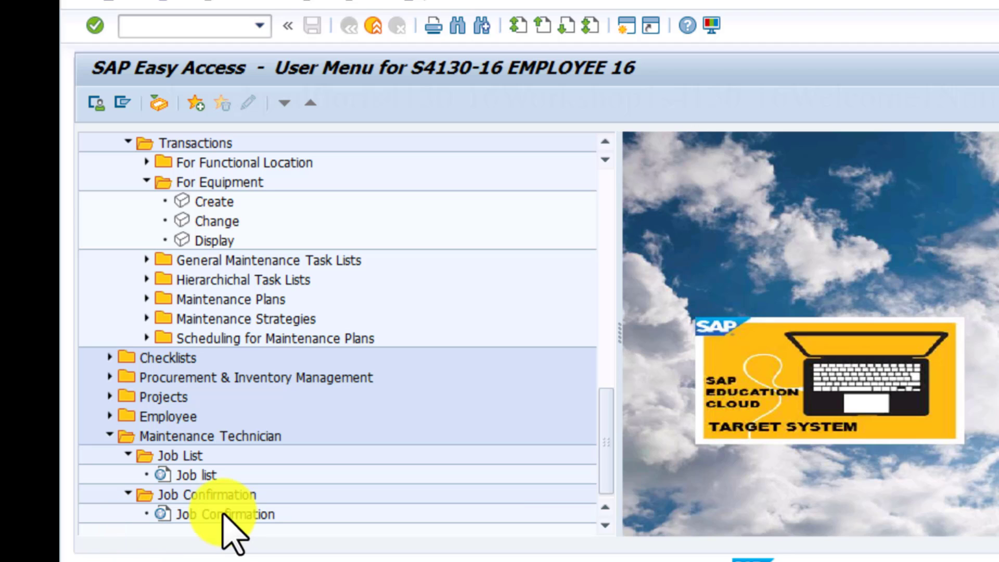
{"action": "left_click", "coordinate": [110, 436]}
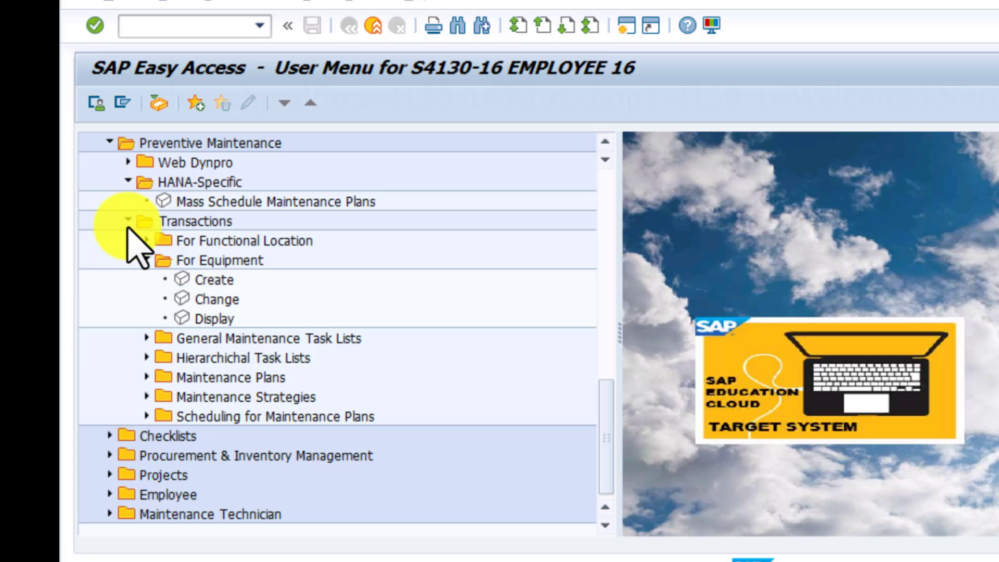
{"action": "scroll", "coordinate": [109, 187], "scroll_direction": "up", "scroll_amount": 5}
{"action": "left_click", "coordinate": [109, 182]}
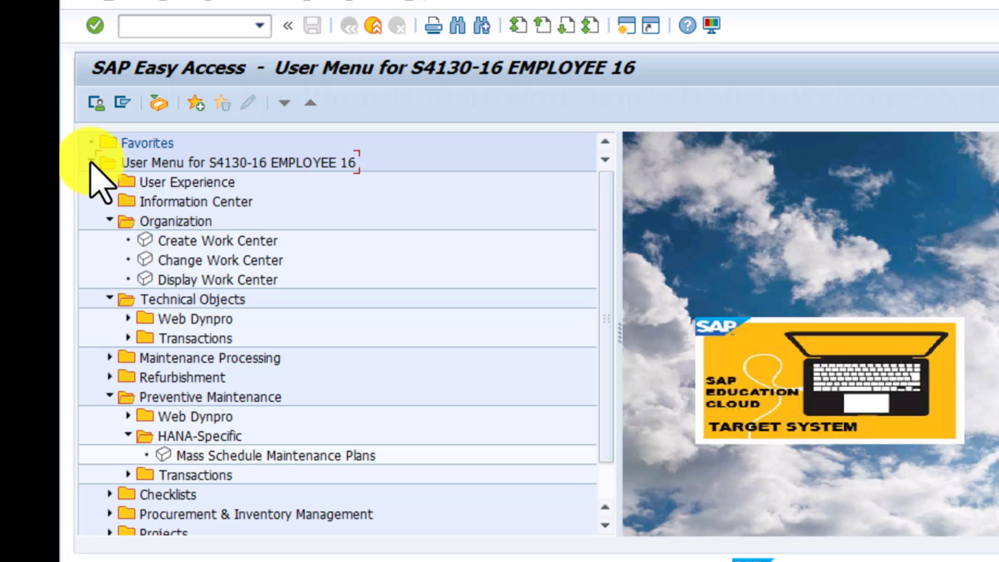
Step: Switch the tree to the SAP Menu and expand Logistics > Plant Maintenance
{"action": "left_click", "coordinate": [91, 162]}
{"action": "left_click", "coordinate": [91, 163]}
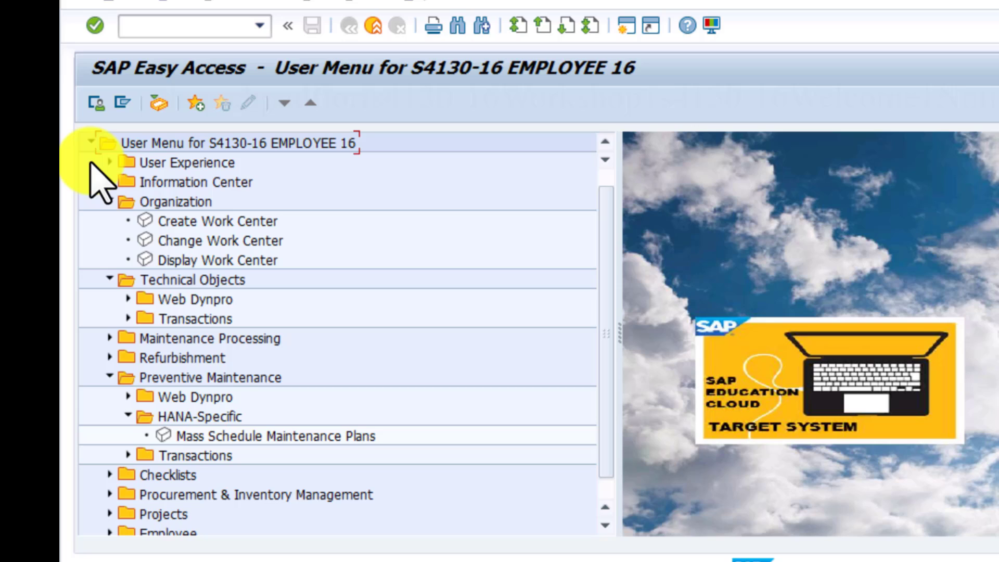
{"action": "left_click", "coordinate": [121, 102]}
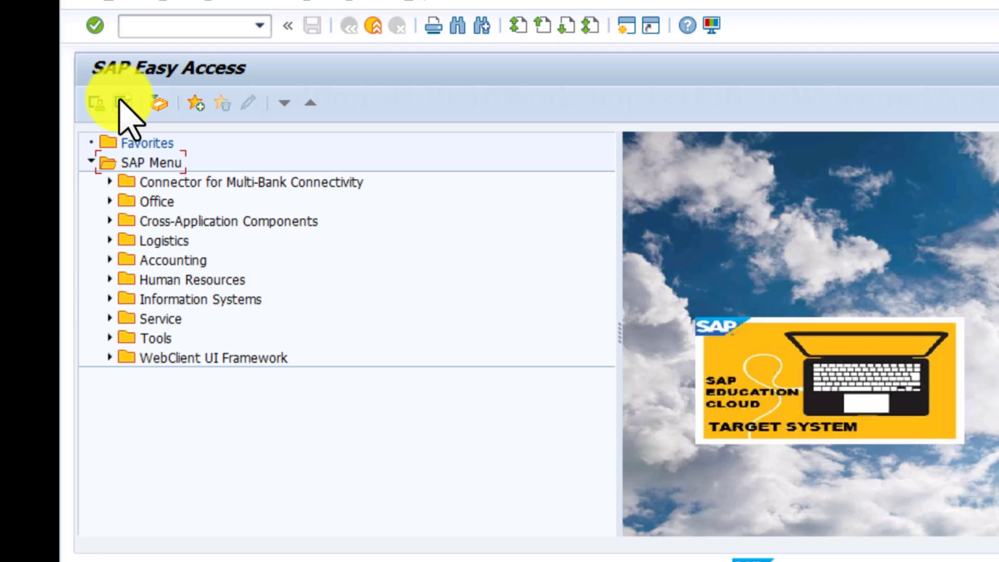
{"action": "left_click", "coordinate": [107, 240]}
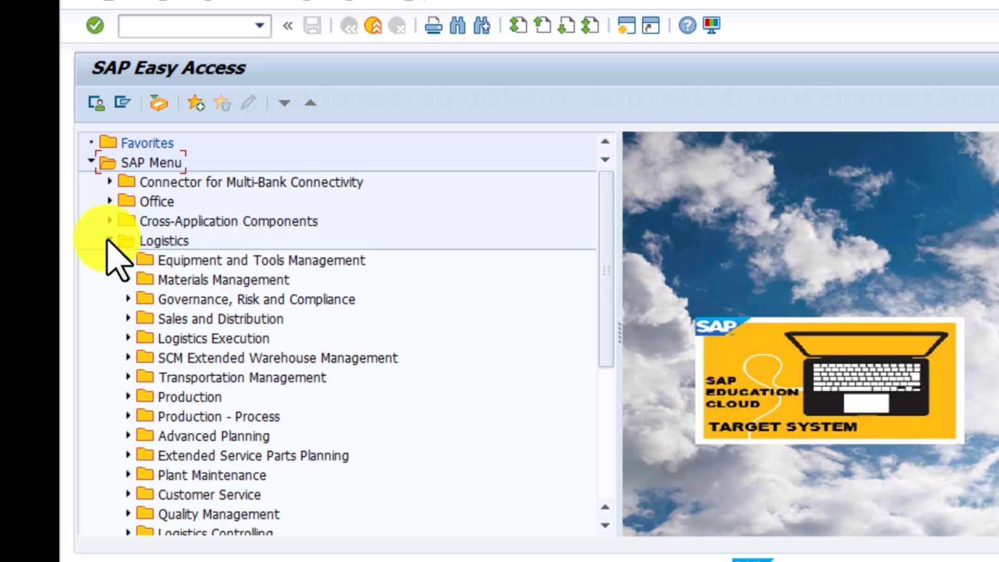
{"action": "left_click", "coordinate": [128, 475]}
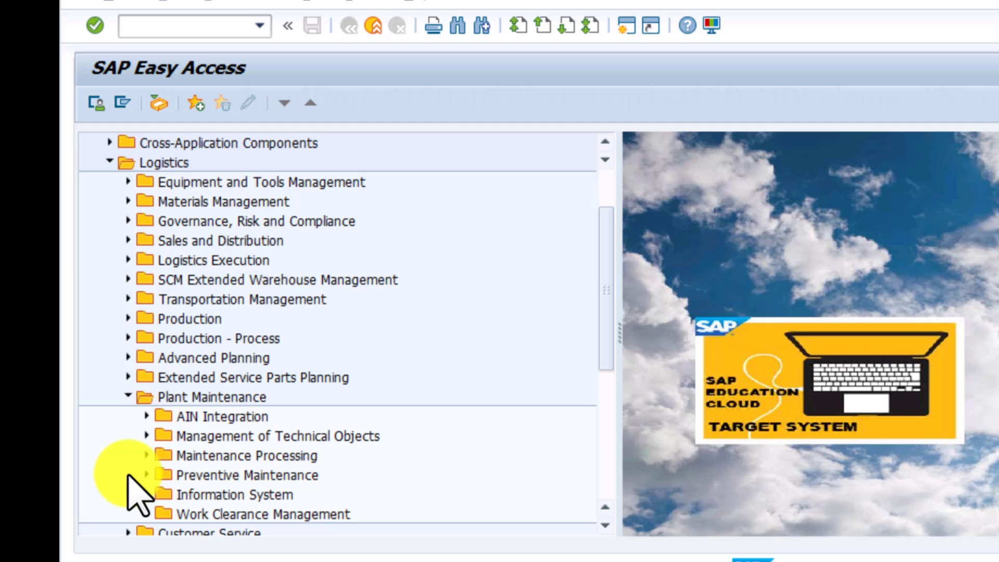
Step: Expand AIN Integration and Maintenance Processing > Notification, then collapse Maintenance Processing and Plant Maintenance
{"action": "left_click", "coordinate": [148, 417]}
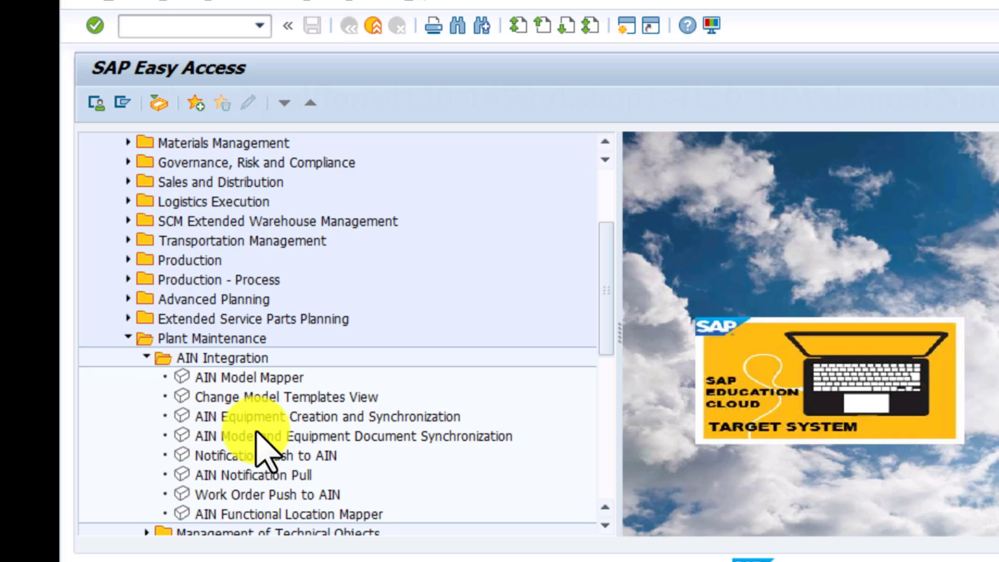
{"action": "scroll", "coordinate": [258, 449], "scroll_direction": "down", "scroll_amount": 3}
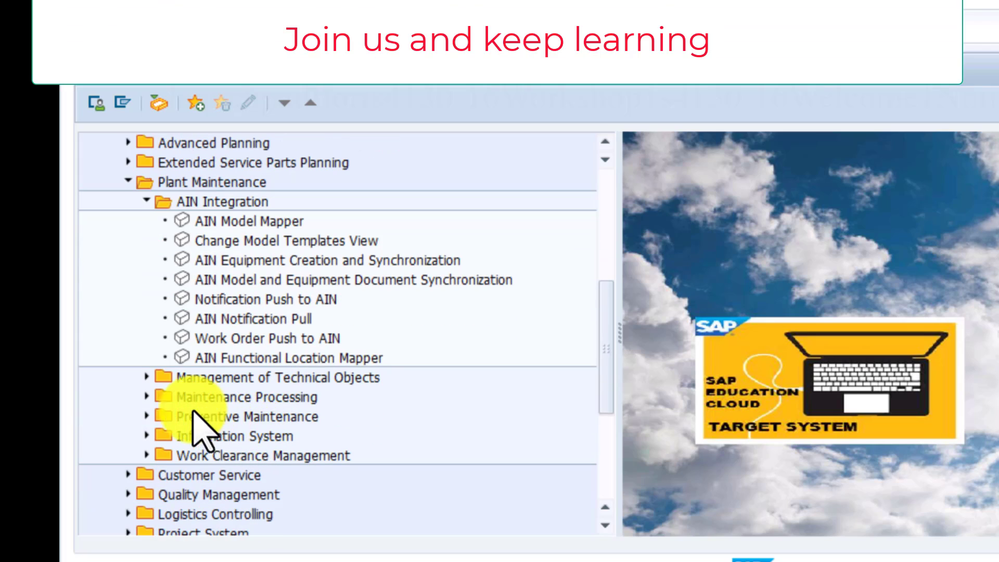
{"action": "left_click", "coordinate": [146, 397]}
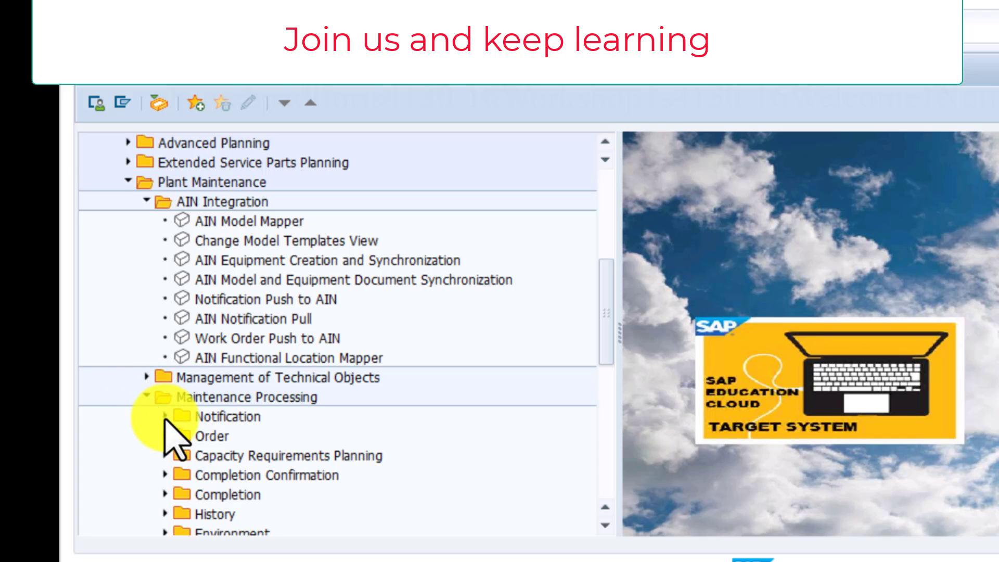
{"action": "left_click", "coordinate": [165, 417]}
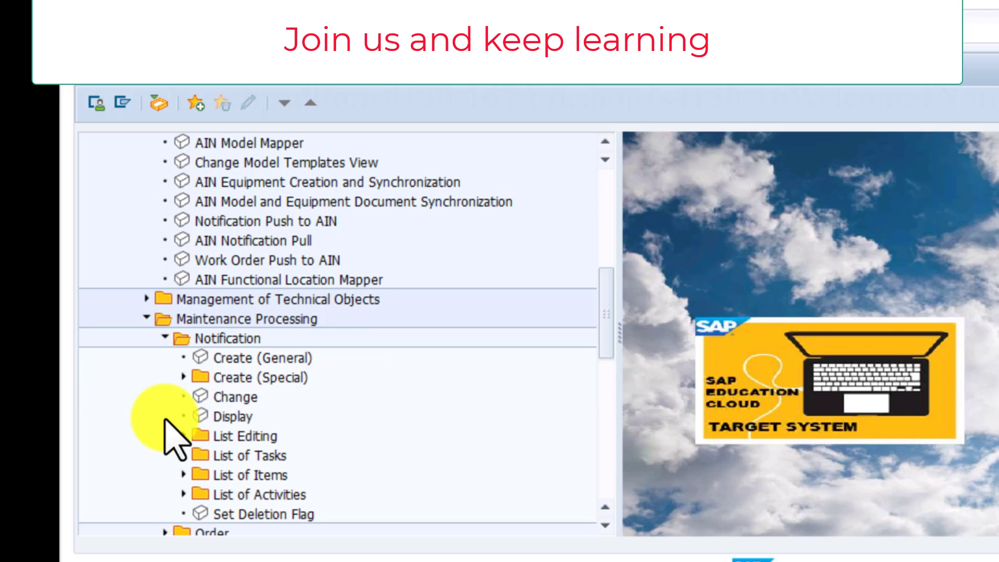
{"action": "left_click", "coordinate": [147, 319]}
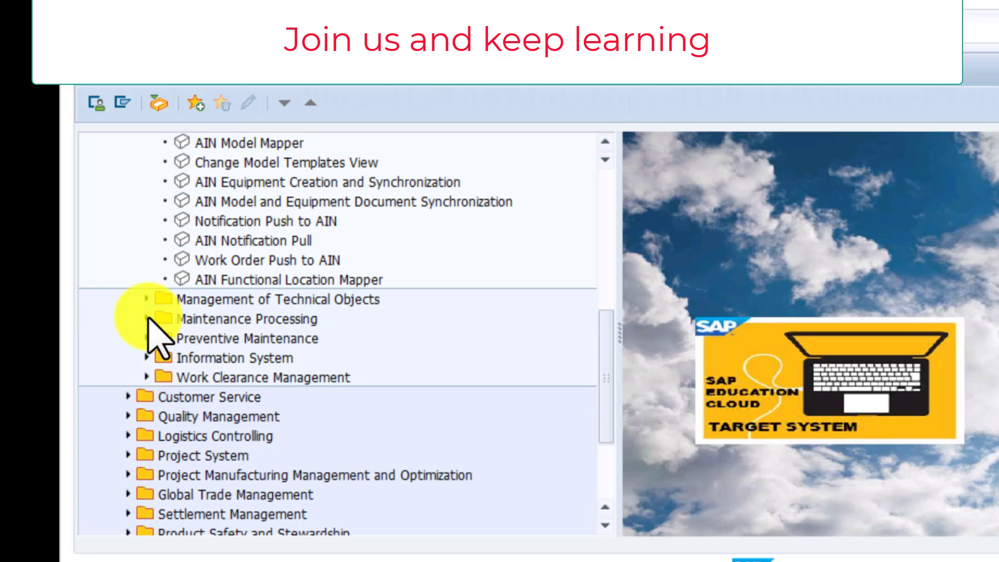
{"action": "scroll", "coordinate": [157, 338], "scroll_direction": "up", "scroll_amount": 4}
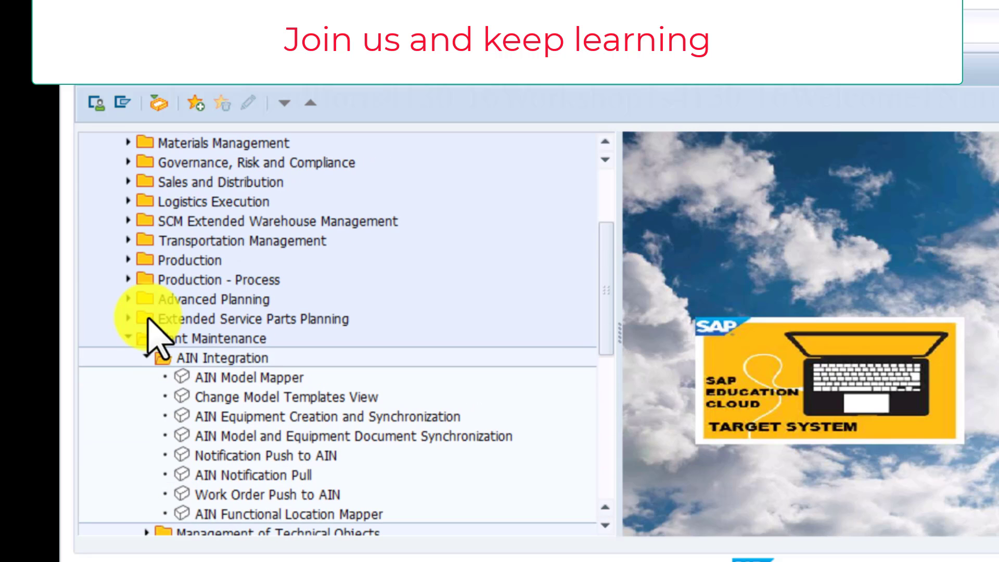
{"action": "left_click", "coordinate": [129, 338]}
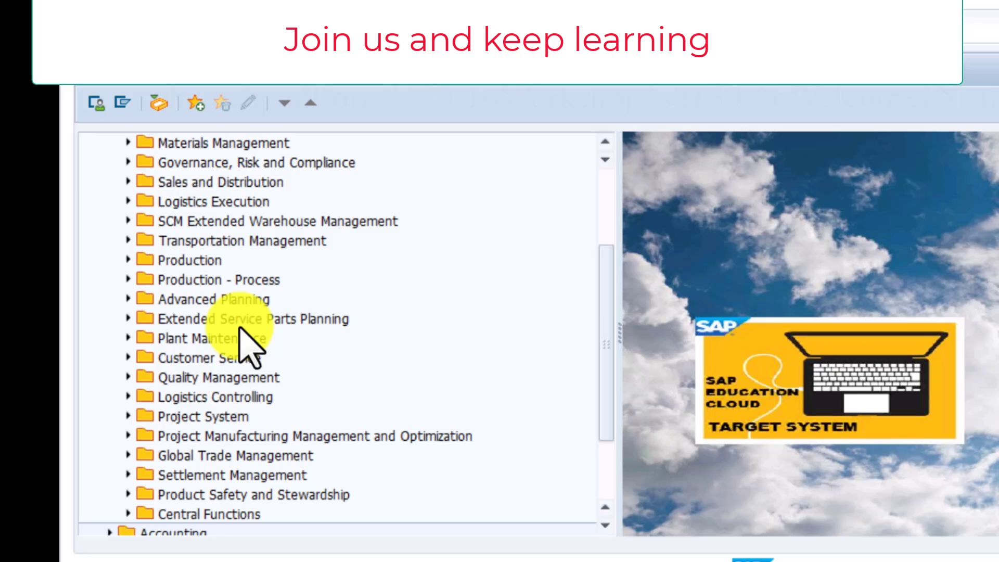
Step: Collapse the SAP Menu tree, expand User Experience > Fiori and select Fiori Launchpad
{"action": "scroll", "coordinate": [248, 346], "scroll_direction": "up", "scroll_amount": 3}
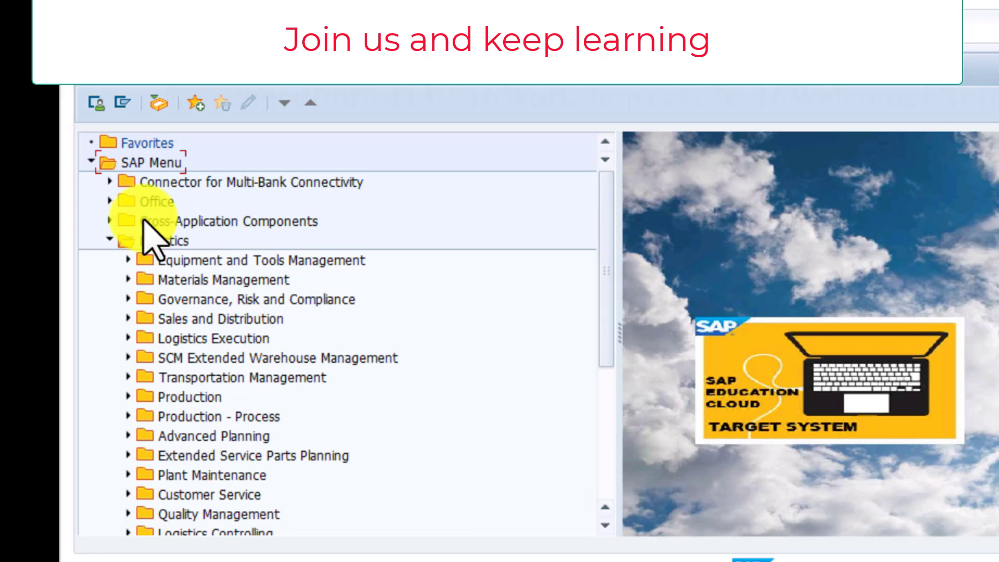
{"action": "left_click", "coordinate": [91, 161]}
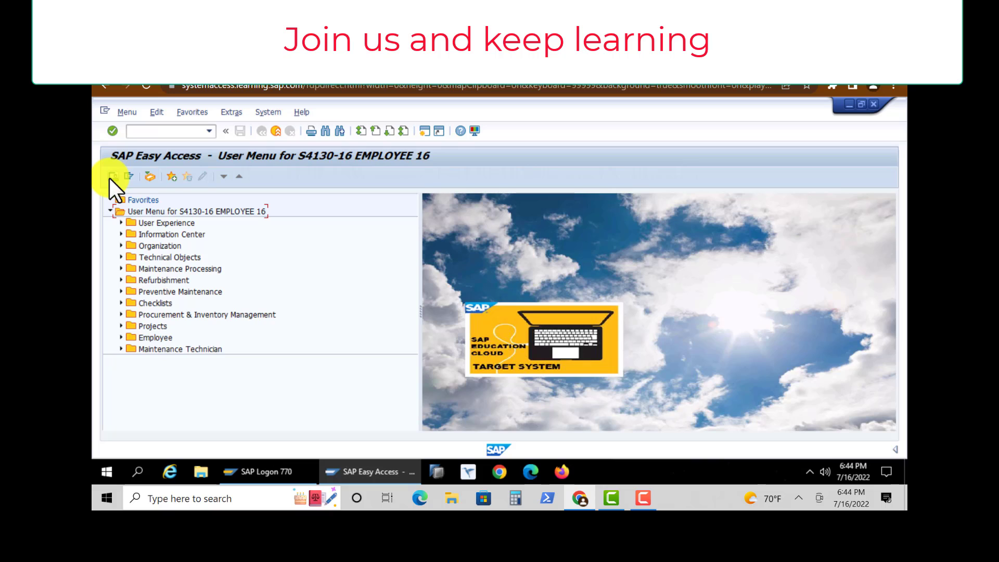
{"action": "left_click", "coordinate": [123, 223]}
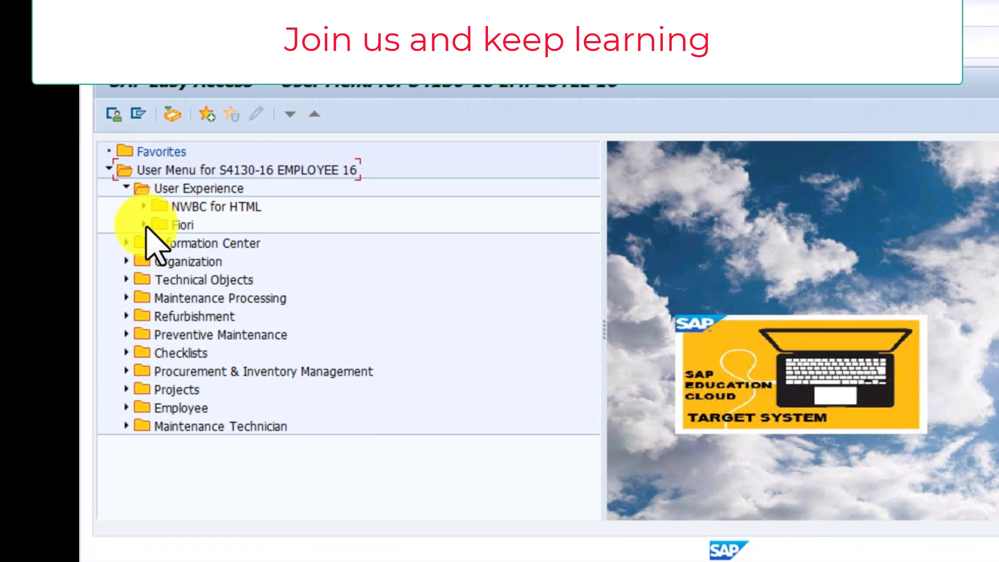
{"action": "left_click", "coordinate": [144, 225]}
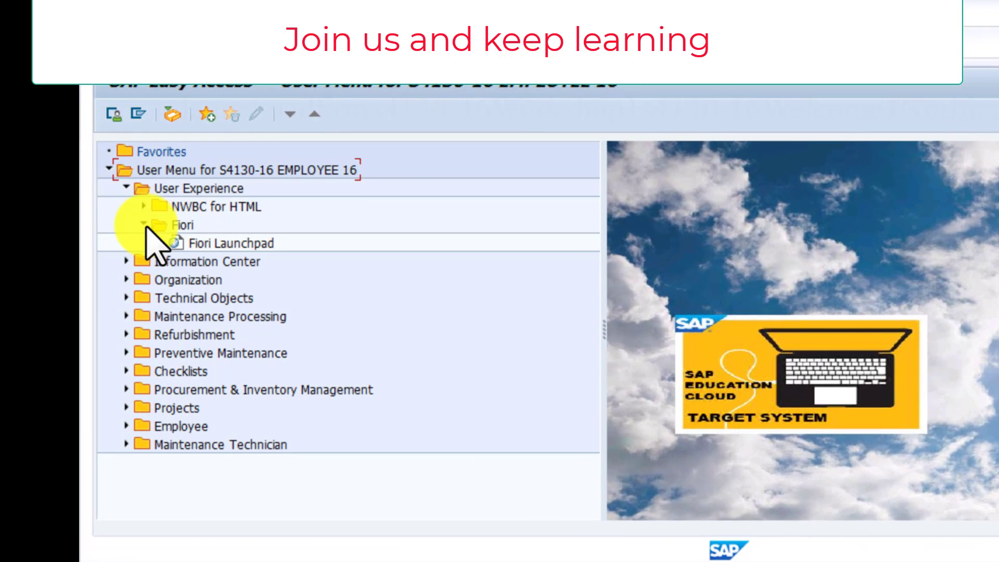
{"action": "left_click", "coordinate": [199, 243]}
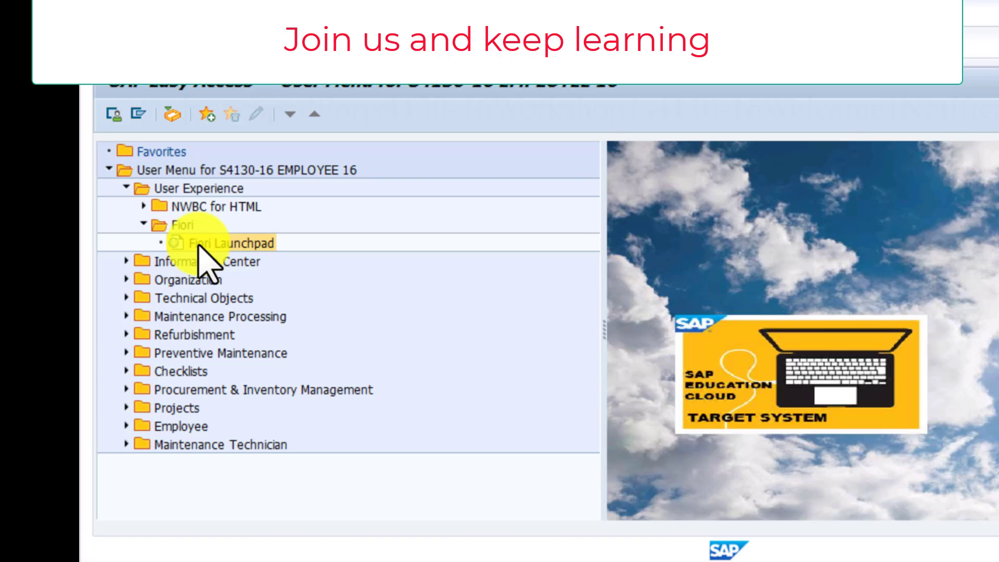
Step: Launch the Fiori Launchpad entry so its home page opens in Chrome
{"action": "double_click", "coordinate": [199, 244]}
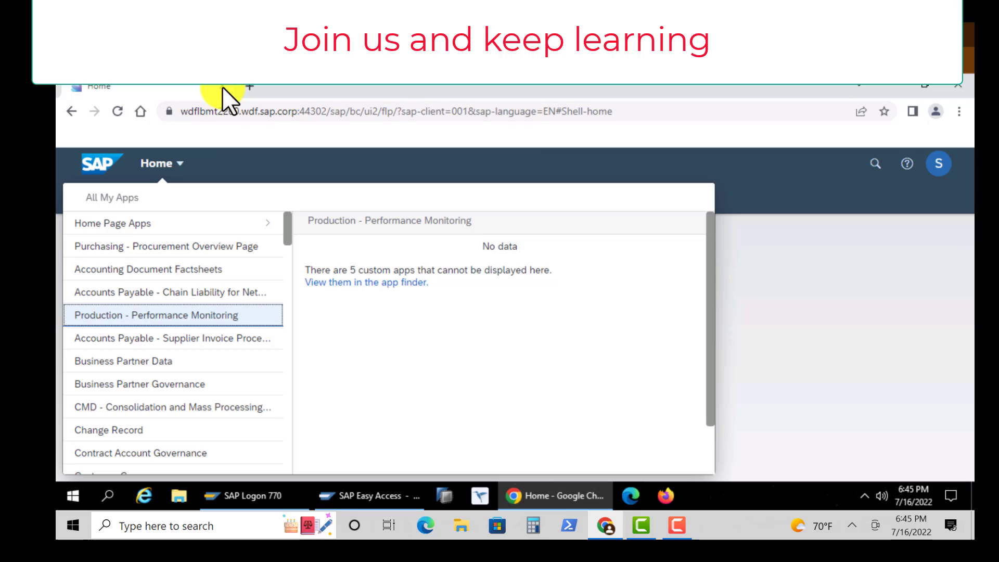
Step: Close the Chrome launchpad window and collapse Fiori, User Experience and the user menu
{"action": "key", "text": "alt+F4"}
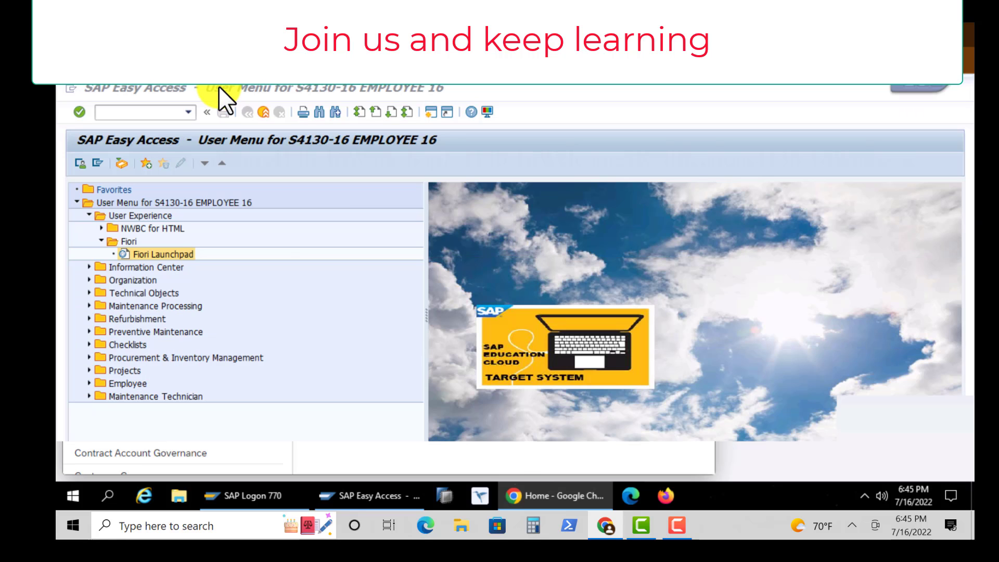
{"action": "left_click", "coordinate": [101, 241]}
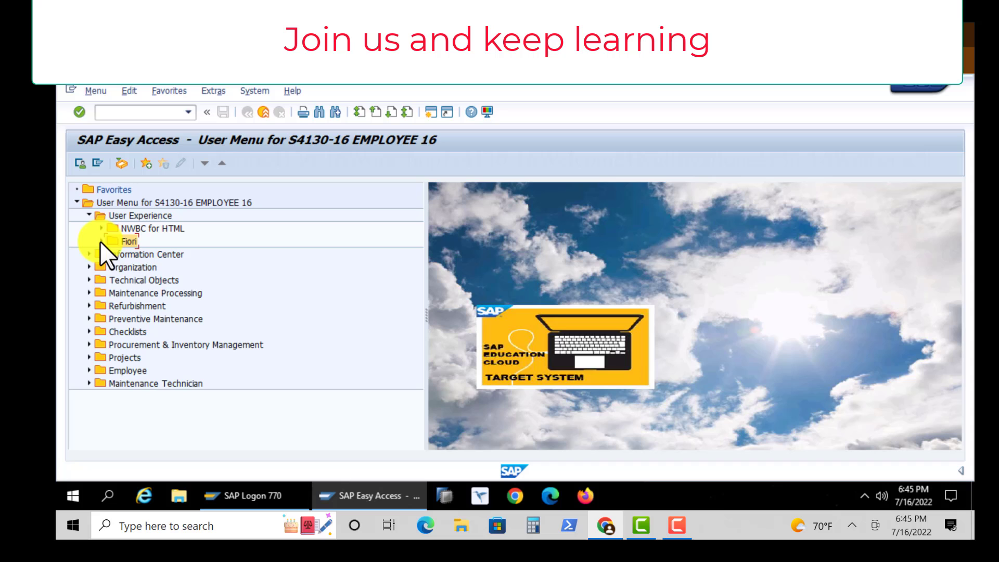
{"action": "left_click", "coordinate": [86, 214]}
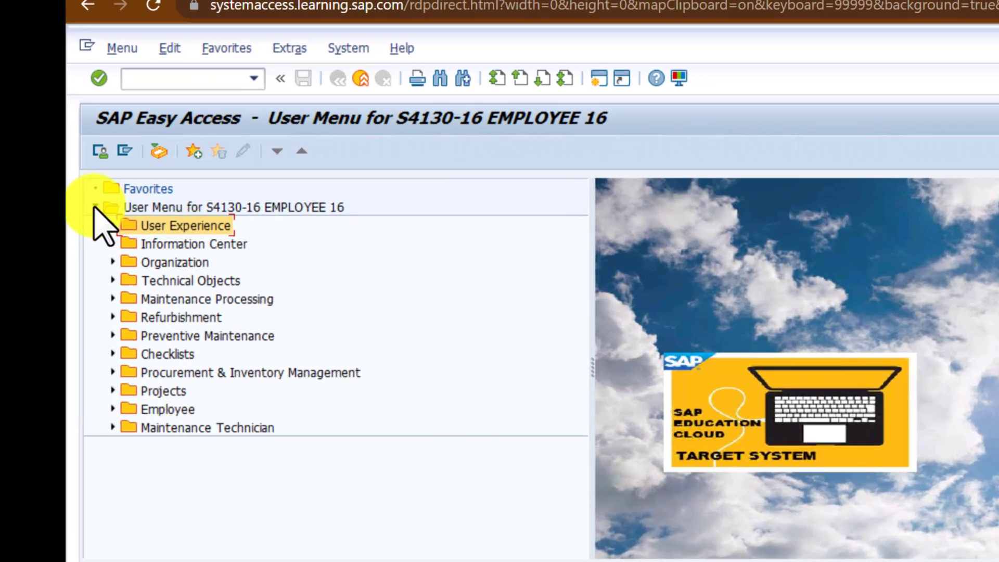
{"action": "left_click", "coordinate": [77, 202]}
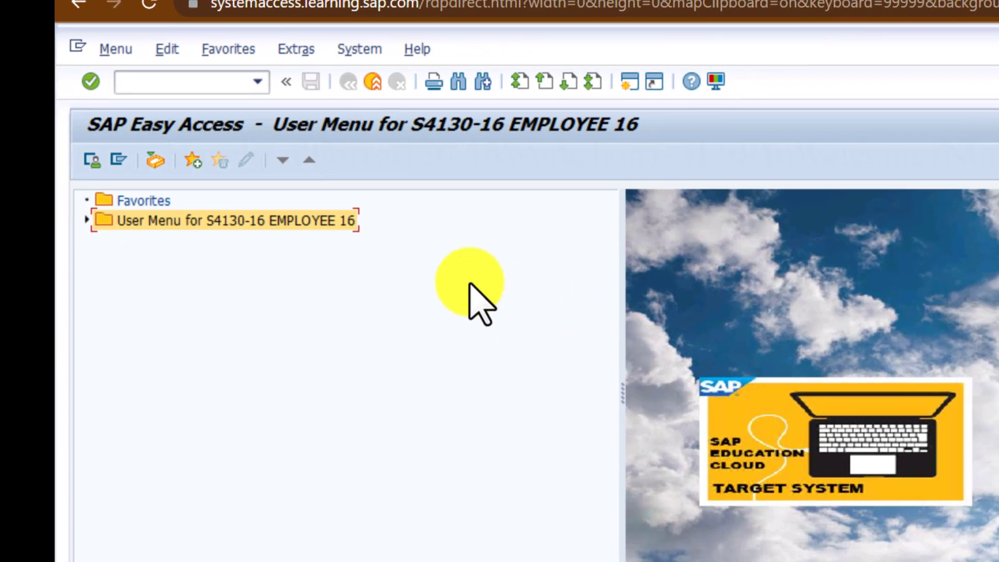
Step: Browse the Menu, Edit, Favorites, Extras and System menus without choosing a command
{"action": "key", "text": "alt+m"}
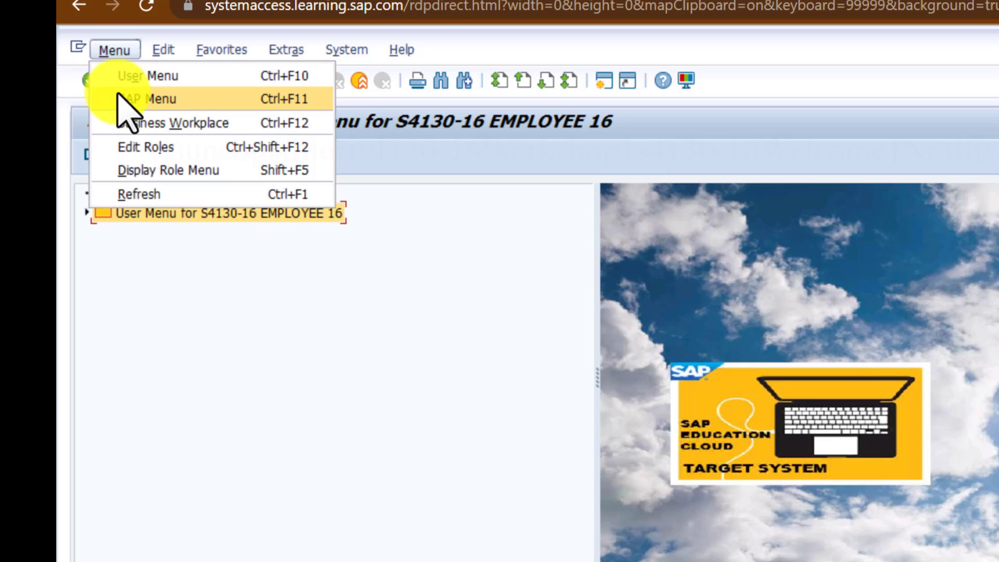
{"action": "left_click", "coordinate": [165, 50]}
{"action": "left_click", "coordinate": [165, 50]}
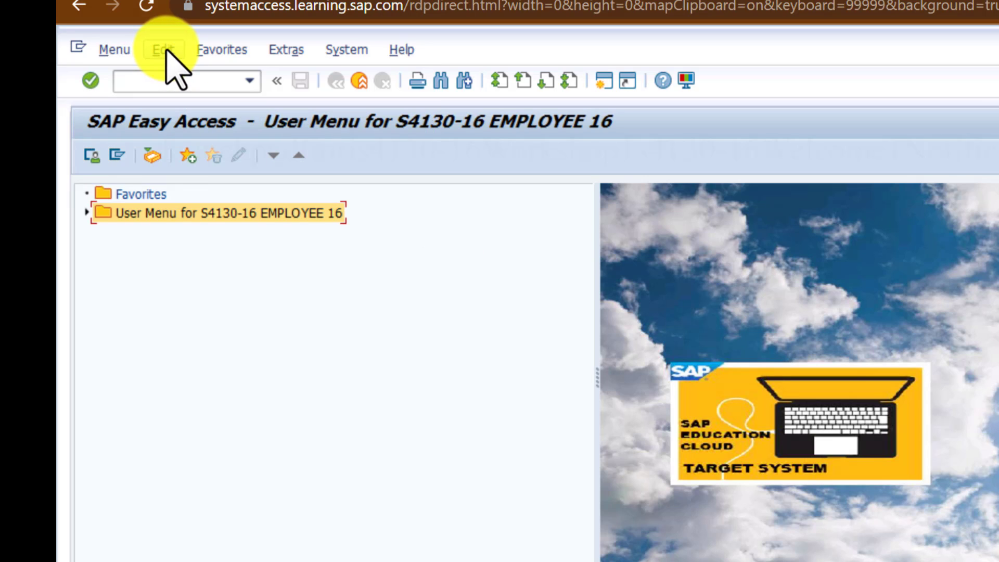
{"action": "left_click", "coordinate": [166, 50]}
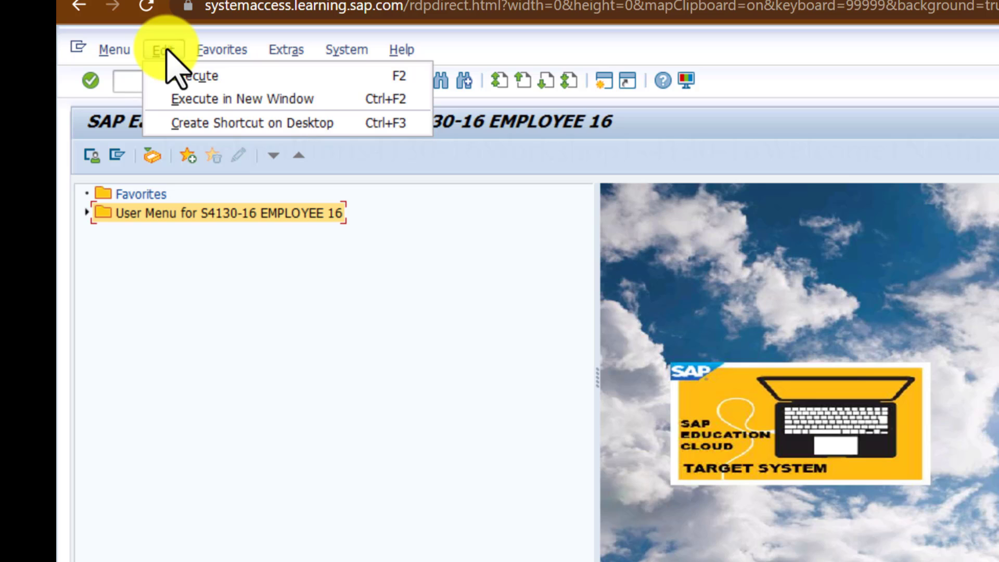
{"action": "left_click", "coordinate": [166, 51]}
{"action": "left_click", "coordinate": [214, 52]}
{"action": "left_click", "coordinate": [215, 52]}
{"action": "left_click", "coordinate": [212, 49]}
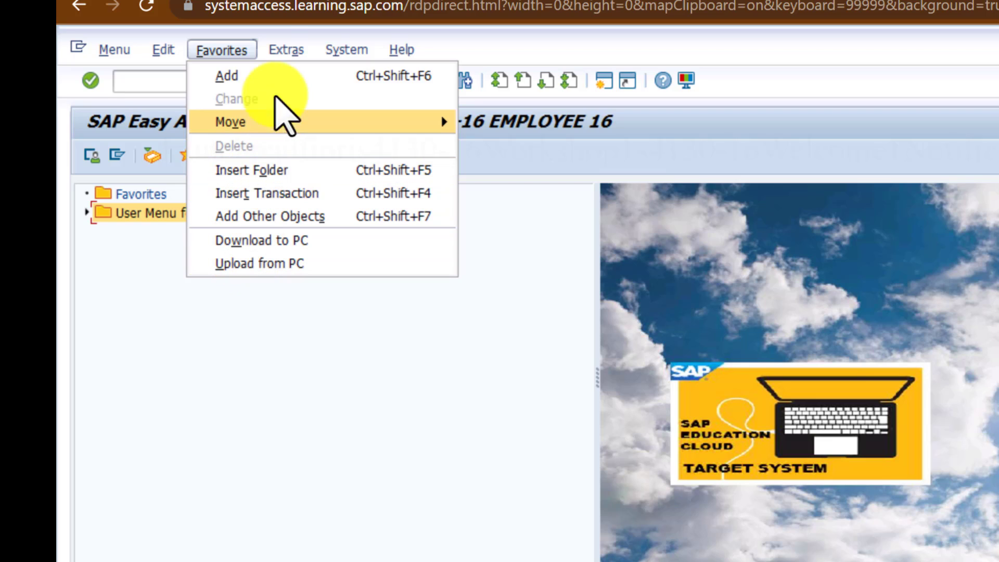
{"action": "left_click", "coordinate": [284, 56]}
{"action": "left_click", "coordinate": [283, 57]}
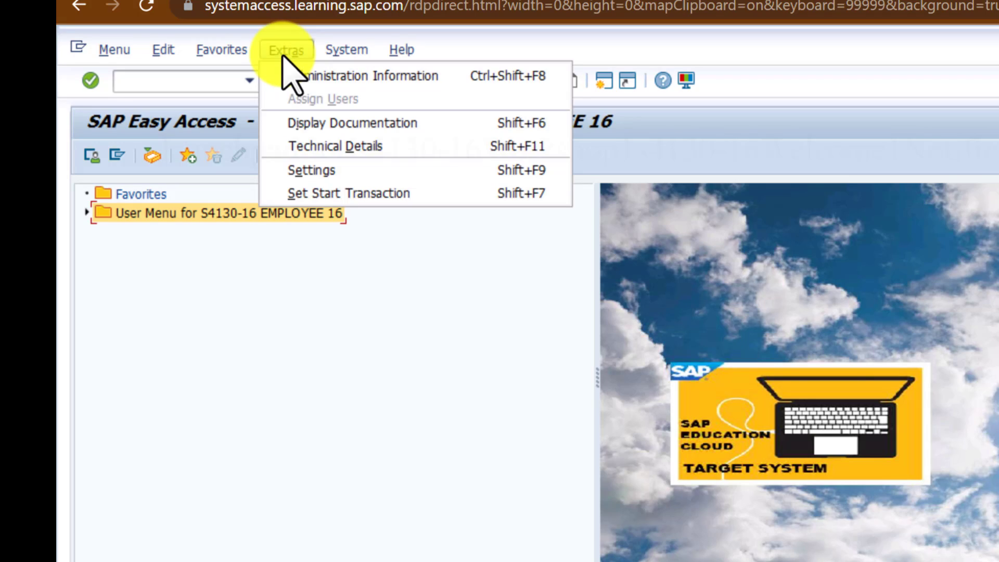
{"action": "left_click", "coordinate": [283, 55]}
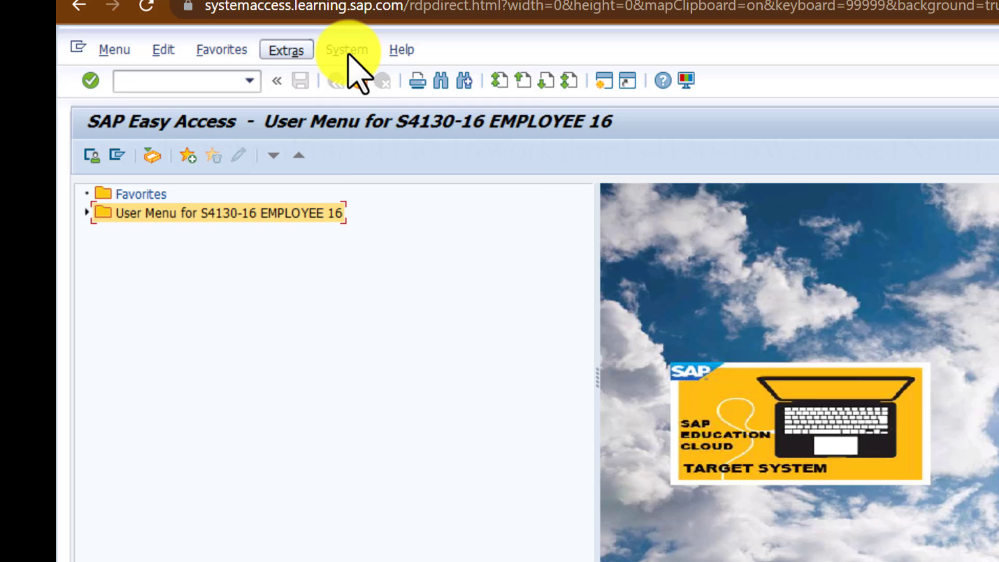
{"action": "left_click", "coordinate": [346, 51]}
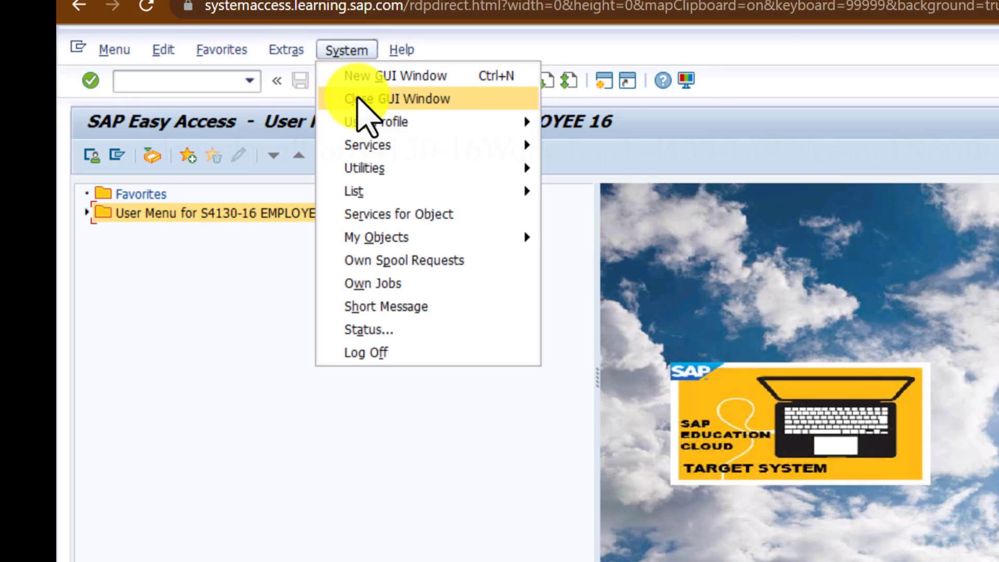
{"action": "mouse_move", "coordinate": [372, 151]}
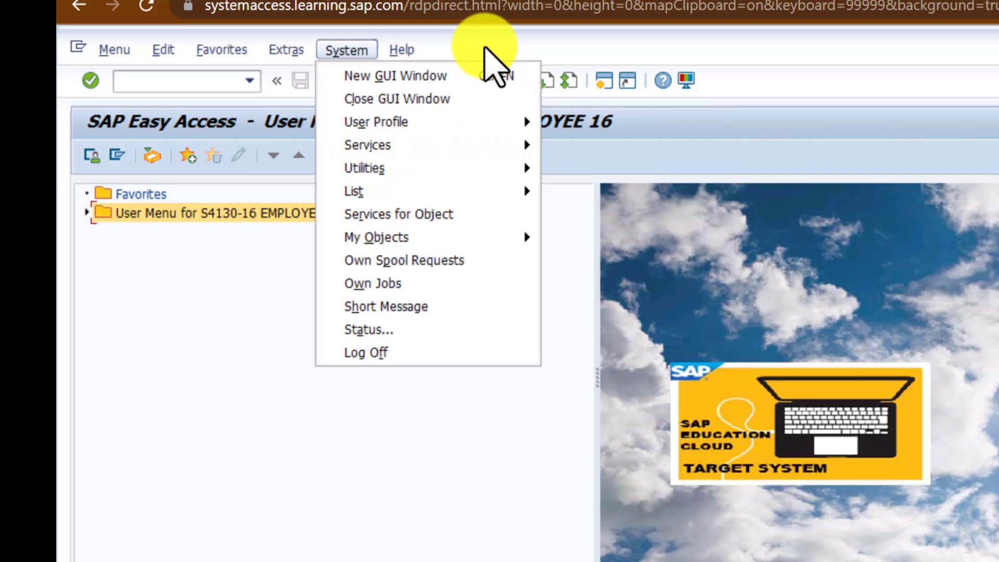
{"action": "left_click", "coordinate": [484, 46]}
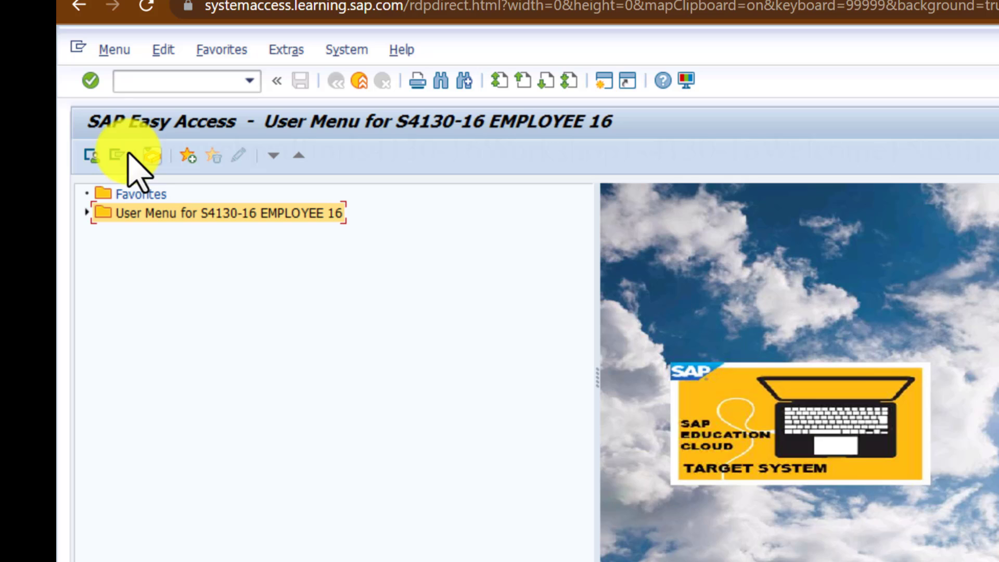
Step: Run transaction IW31 and choose order type CU03 from the Order Type list
{"action": "left_click", "coordinate": [92, 159]}
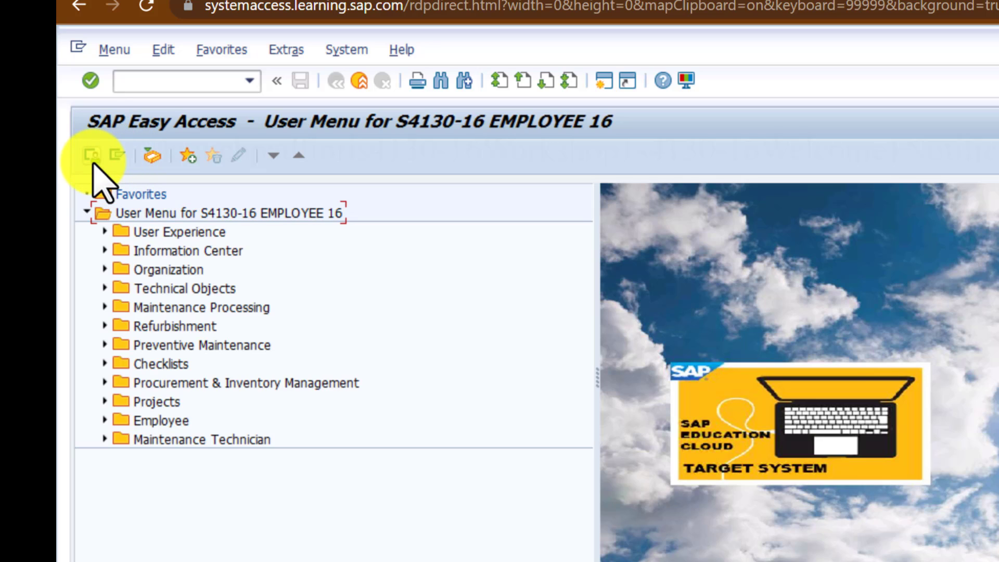
{"action": "key", "text": "ctrl+slash"}
{"action": "type", "text": "iw31"}
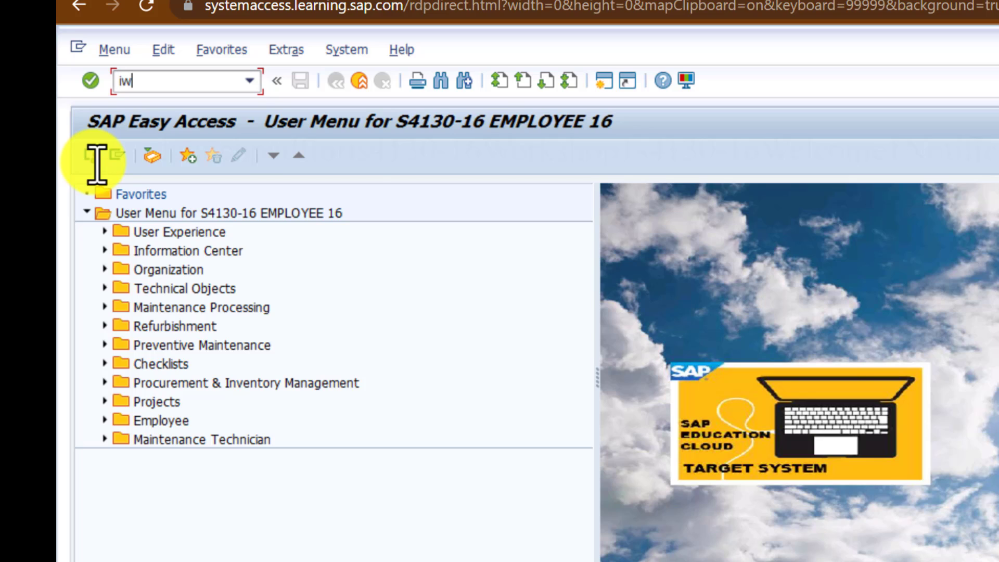
{"action": "left_click", "coordinate": [89, 81]}
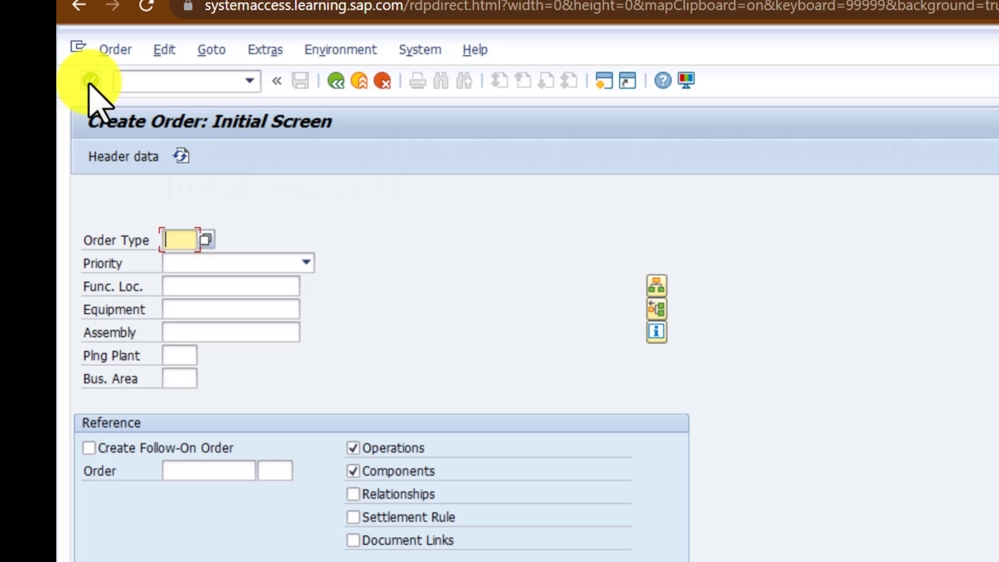
{"action": "left_click", "coordinate": [206, 239]}
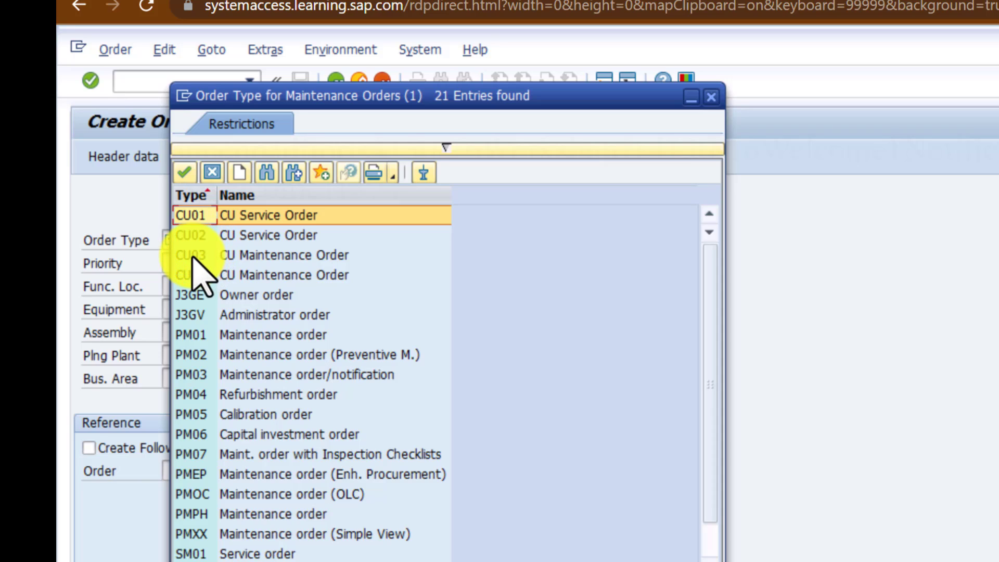
{"action": "double_click", "coordinate": [193, 256]}
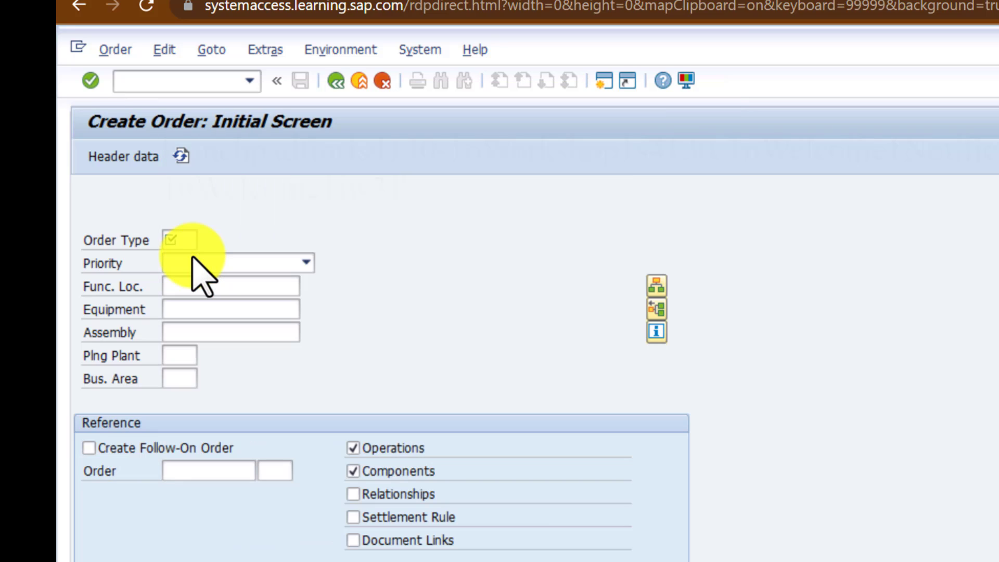
Step: Set priority 1-Very high, leaving the functional location and equipment lookups unused
{"action": "left_click", "coordinate": [307, 263]}
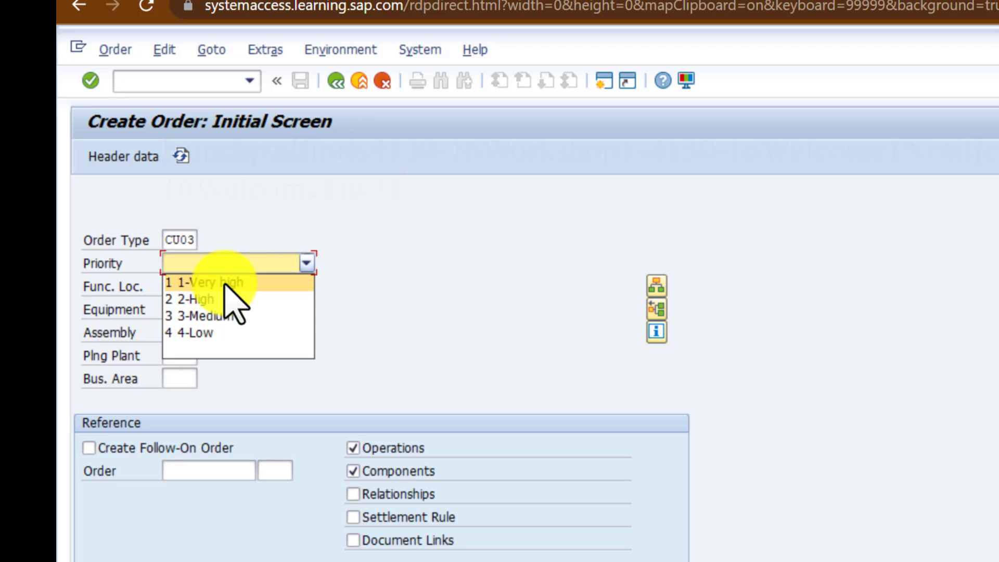
{"action": "left_click", "coordinate": [229, 282]}
{"action": "left_click", "coordinate": [307, 292]}
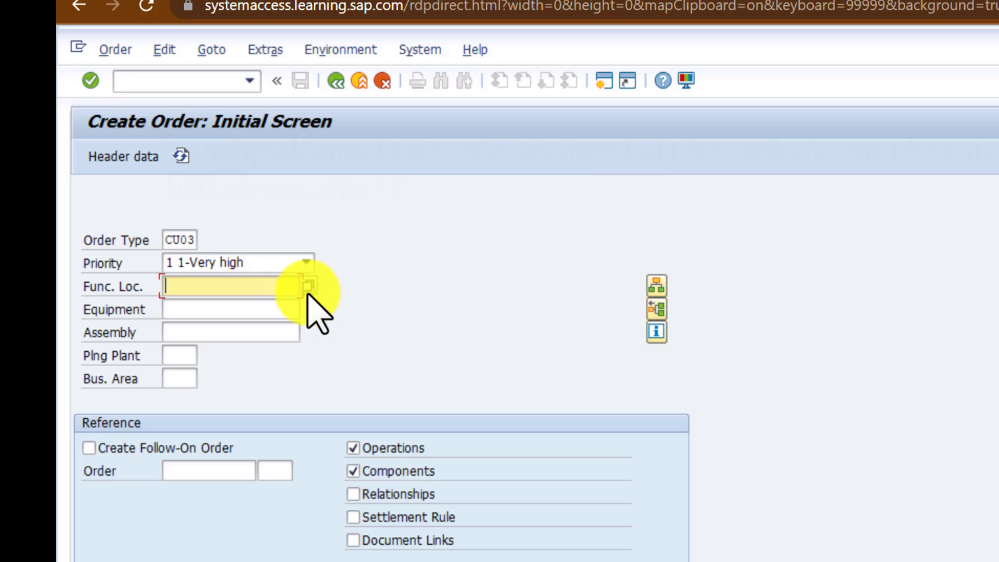
{"action": "left_click", "coordinate": [310, 292]}
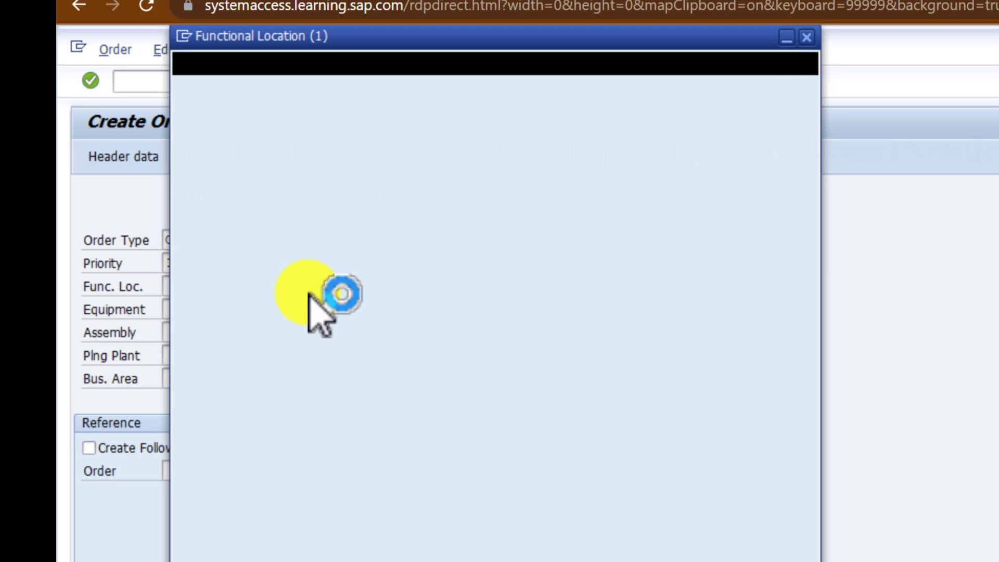
{"action": "left_click", "coordinate": [806, 37]}
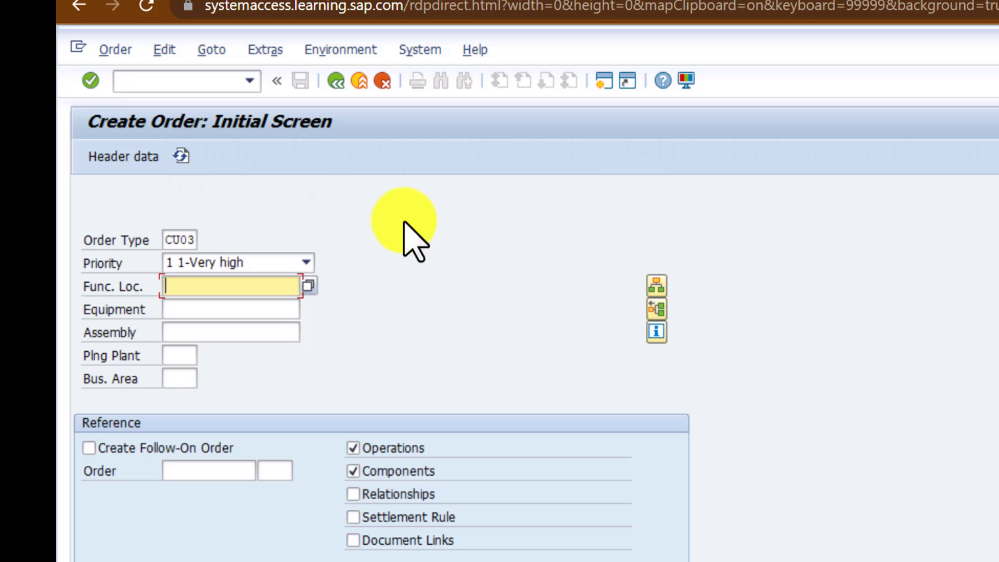
{"action": "left_click", "coordinate": [213, 312]}
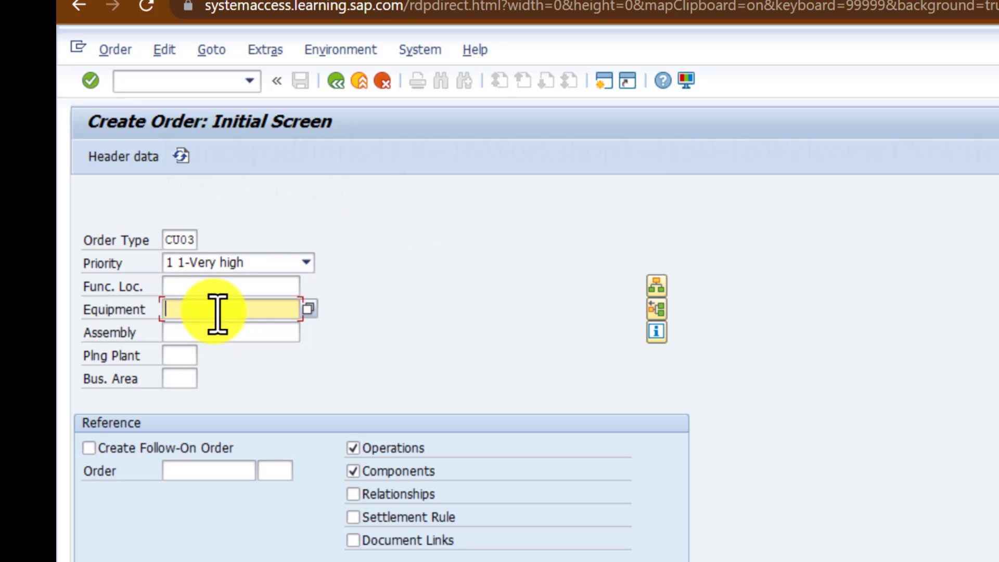
{"action": "left_click", "coordinate": [310, 309]}
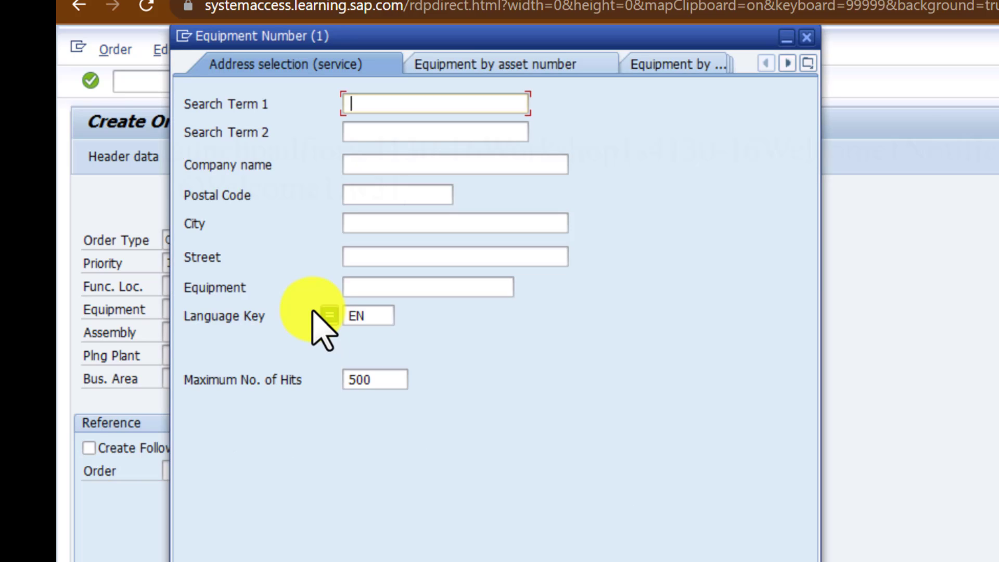
{"action": "left_click", "coordinate": [806, 37]}
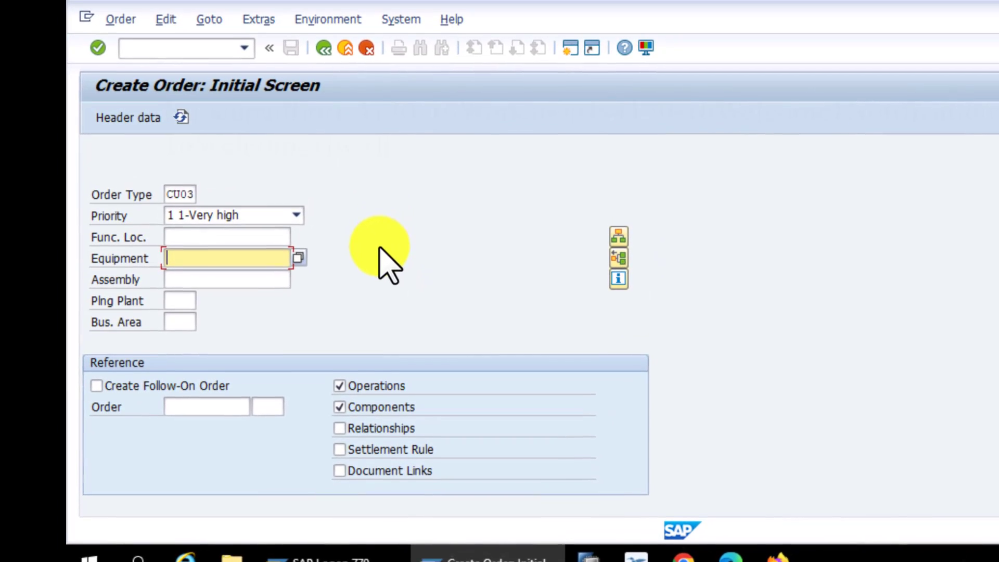
Step: Browse the planning plant and business area lists without choosing, then submit the initial data
{"action": "left_click", "coordinate": [234, 280]}
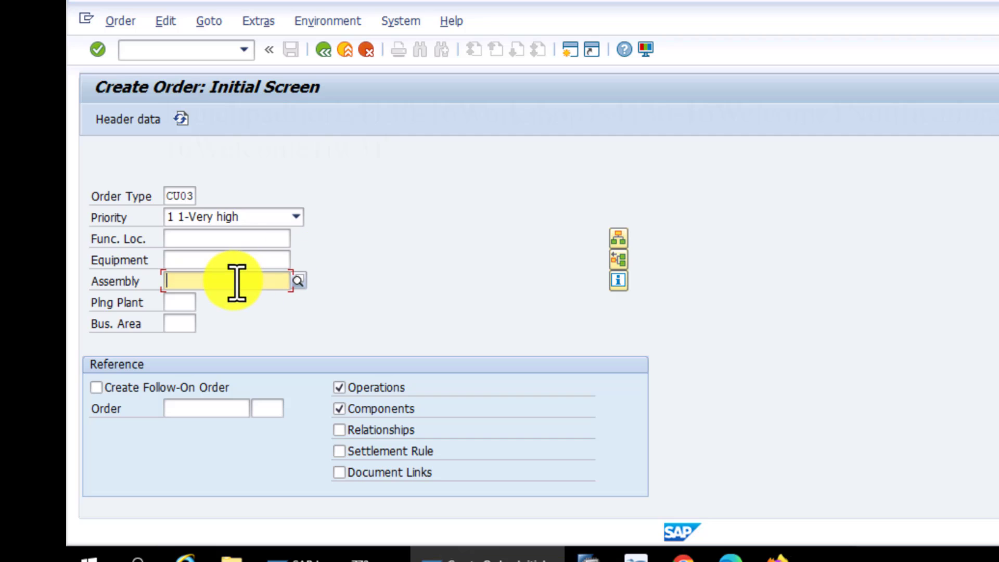
{"action": "left_click", "coordinate": [185, 302]}
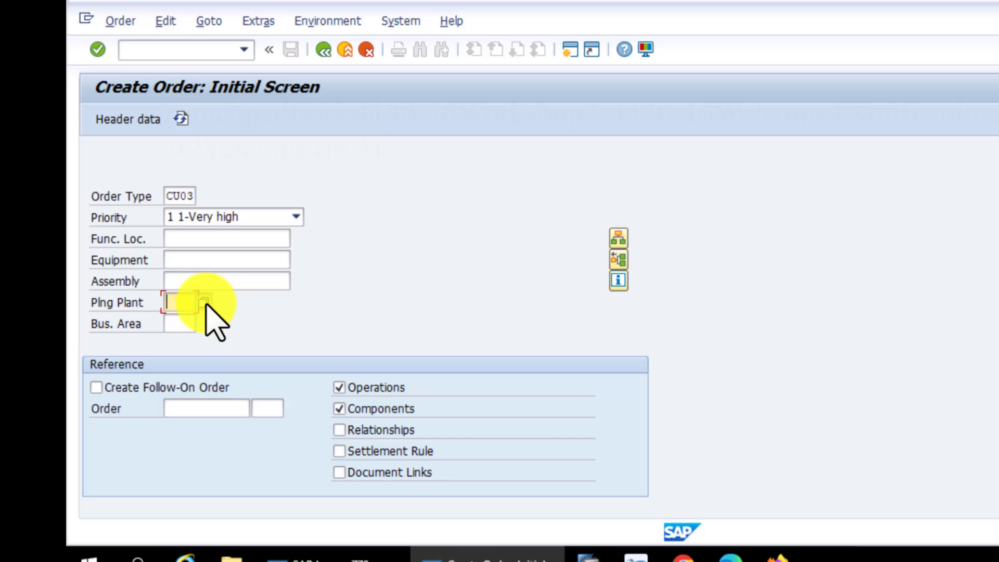
{"action": "left_click", "coordinate": [205, 303]}
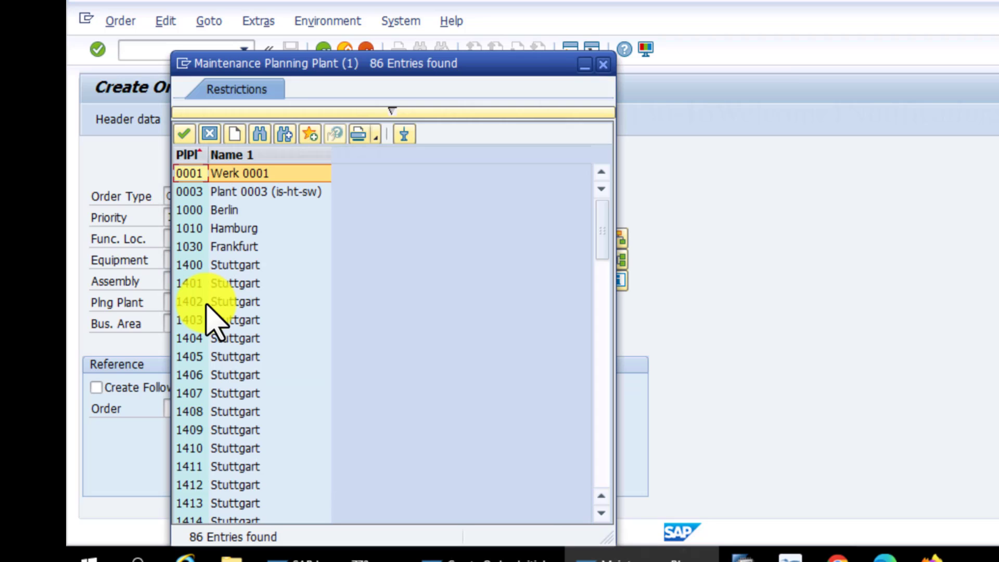
{"action": "scroll", "coordinate": [213, 320], "scroll_direction": "down", "scroll_amount": 20}
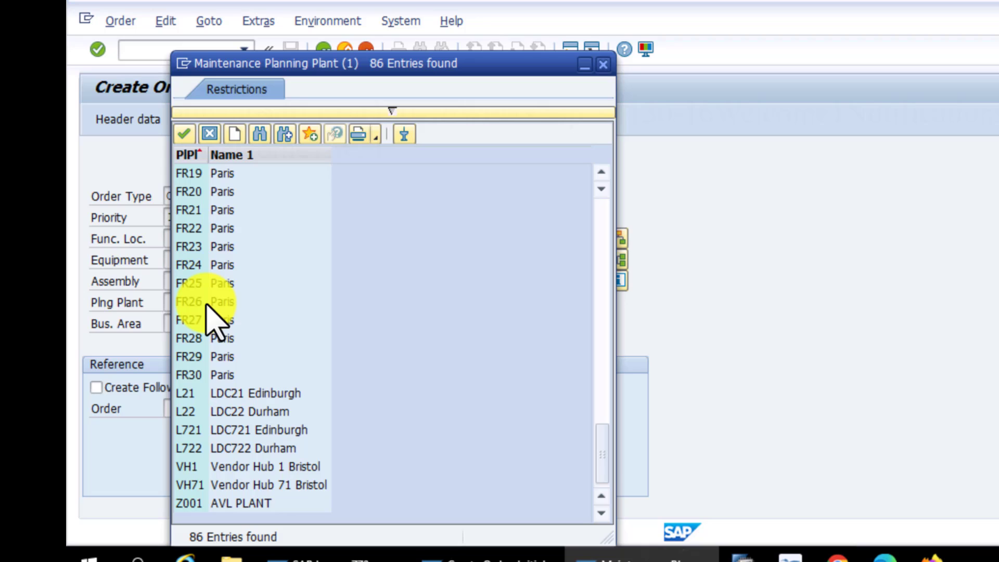
{"action": "scroll", "coordinate": [213, 320], "scroll_direction": "up", "scroll_amount": 20}
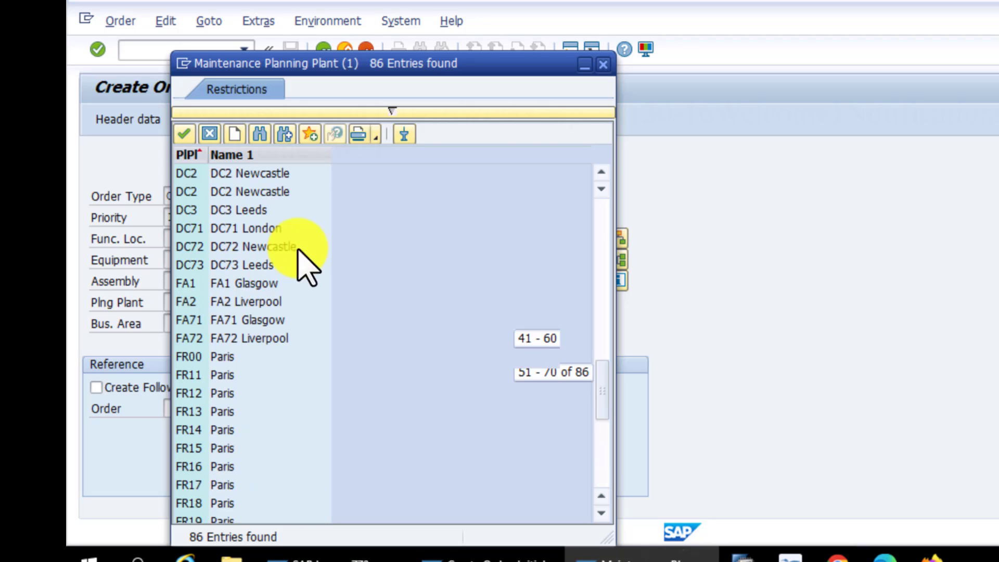
{"action": "left_click", "coordinate": [605, 66]}
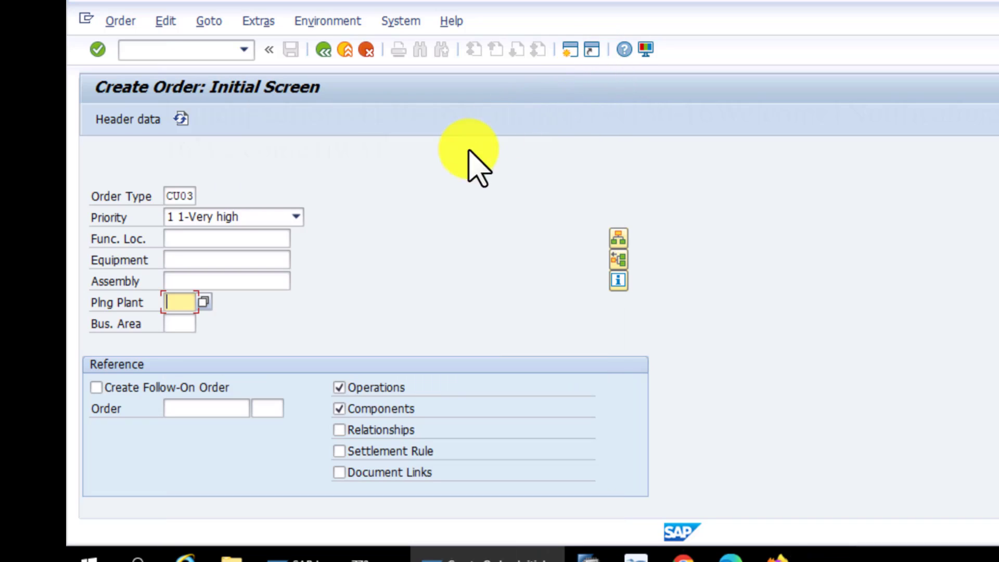
{"action": "left_click", "coordinate": [187, 326]}
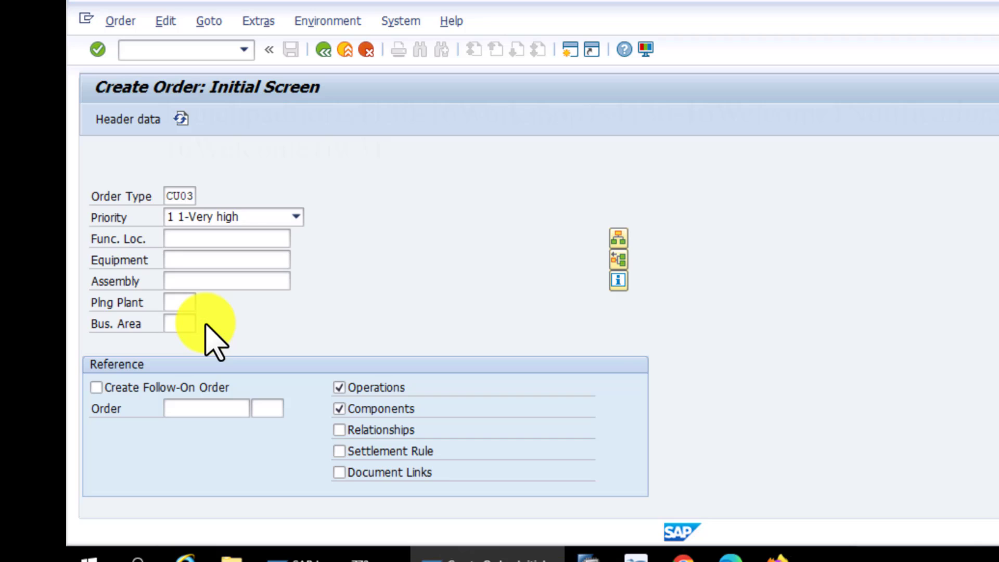
{"action": "left_click", "coordinate": [204, 323]}
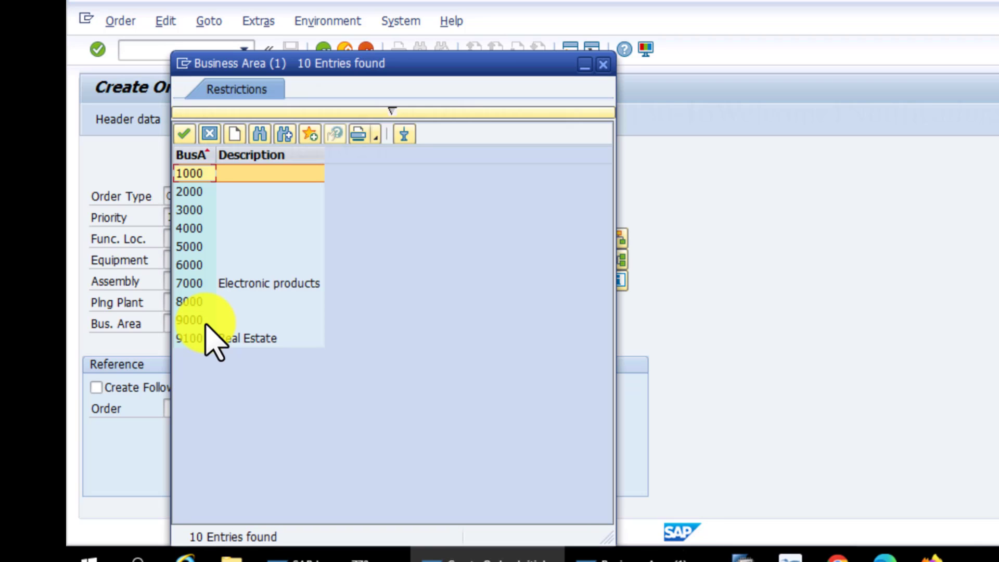
{"action": "left_click", "coordinate": [604, 65]}
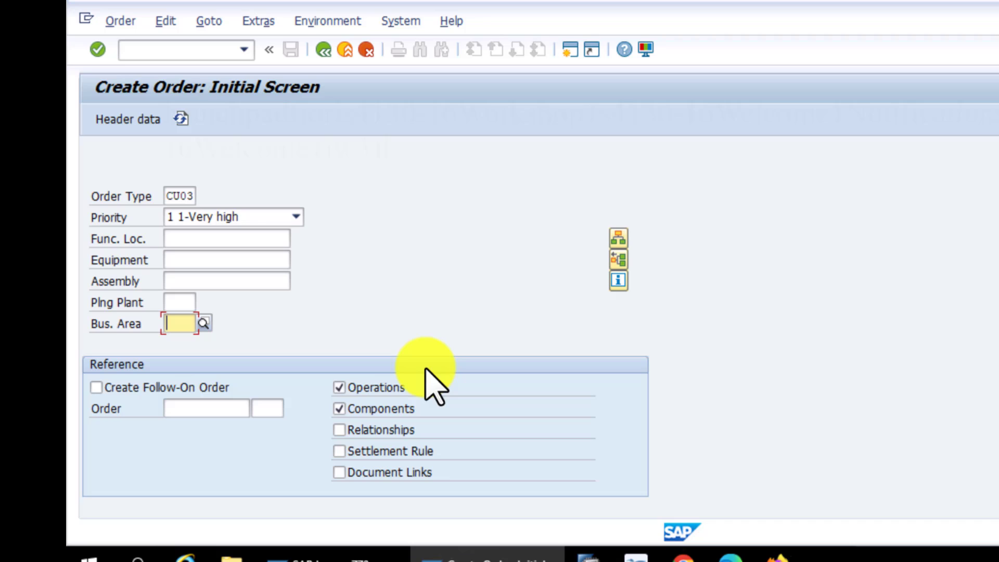
{"action": "left_click", "coordinate": [98, 50]}
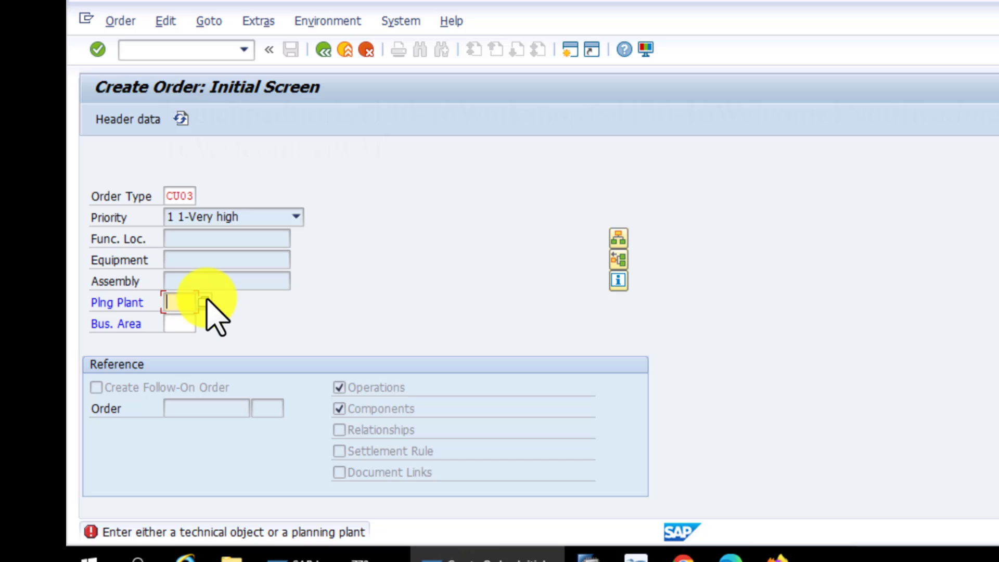
Step: Pick planning plant 0003 and business area 1000 and submit the order's initial data
{"action": "left_click", "coordinate": [206, 302]}
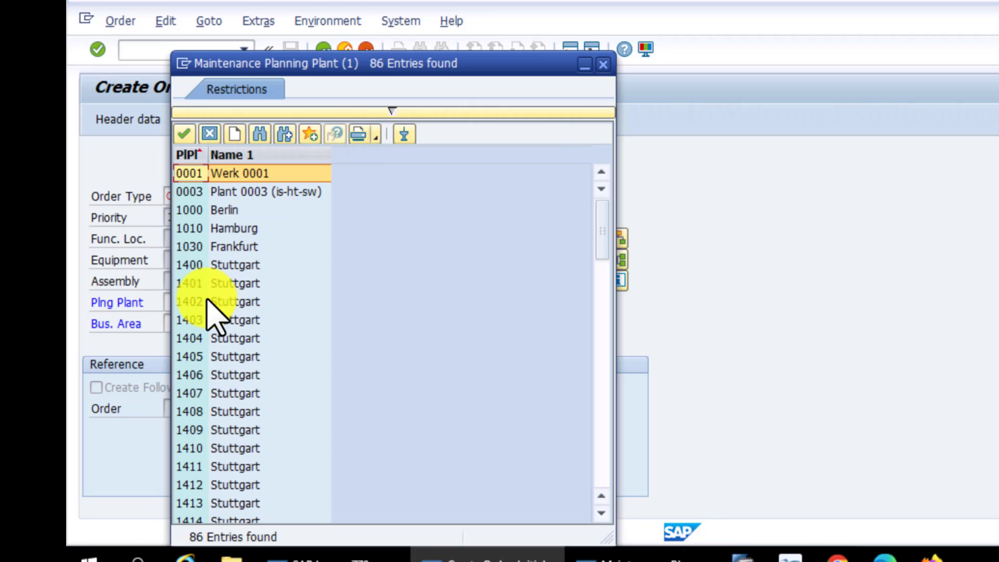
{"action": "double_click", "coordinate": [183, 192]}
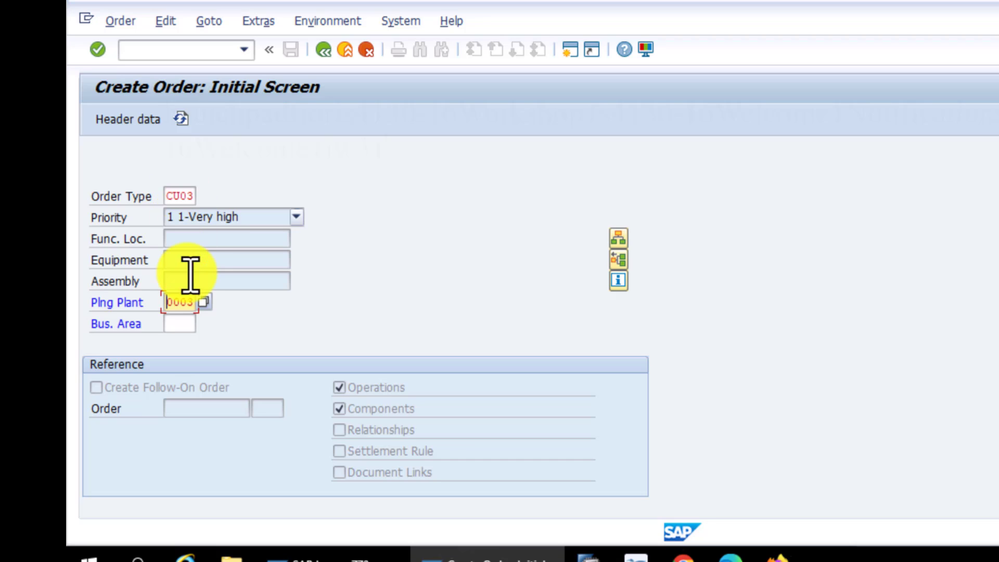
{"action": "left_click", "coordinate": [195, 324]}
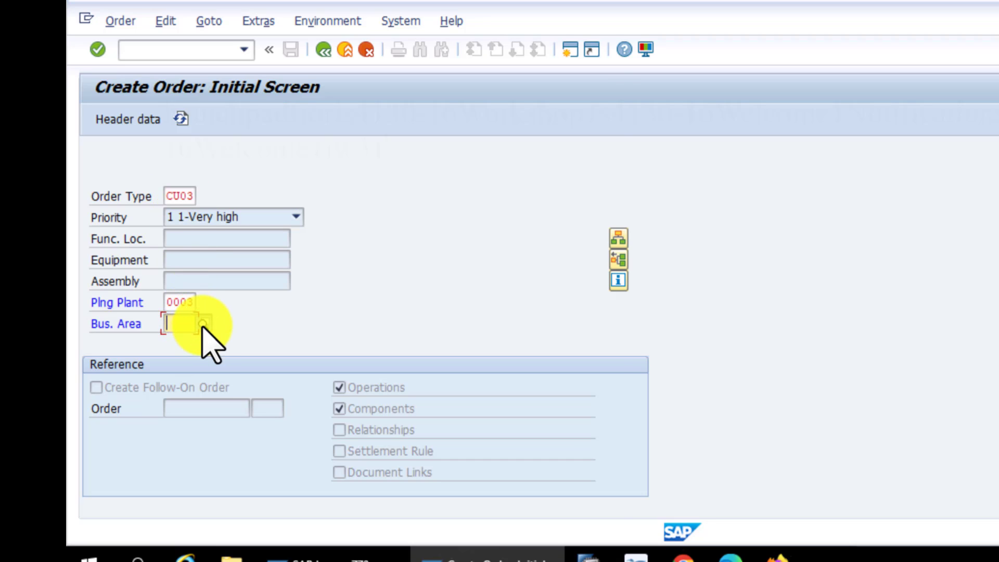
{"action": "left_click", "coordinate": [203, 323]}
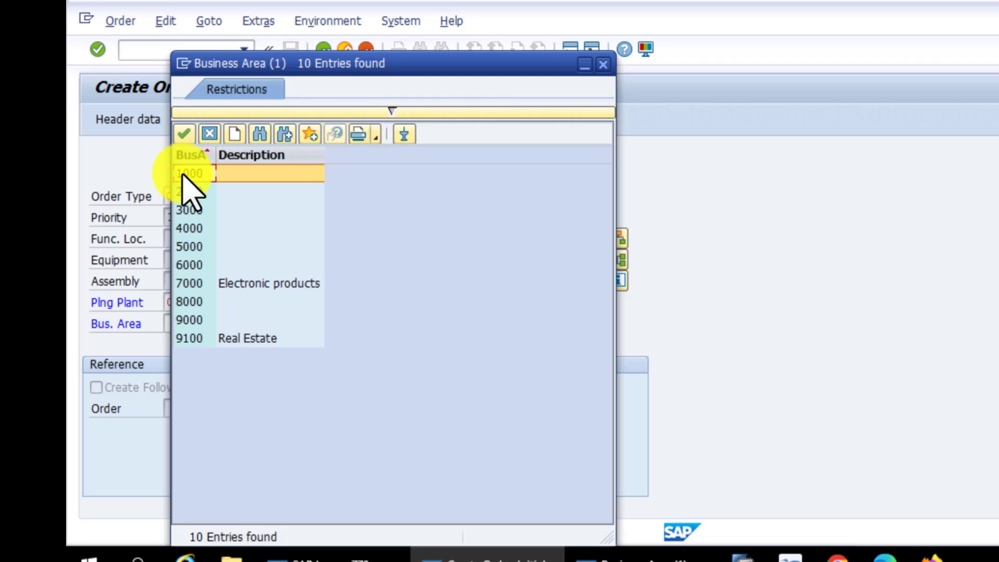
{"action": "double_click", "coordinate": [183, 175]}
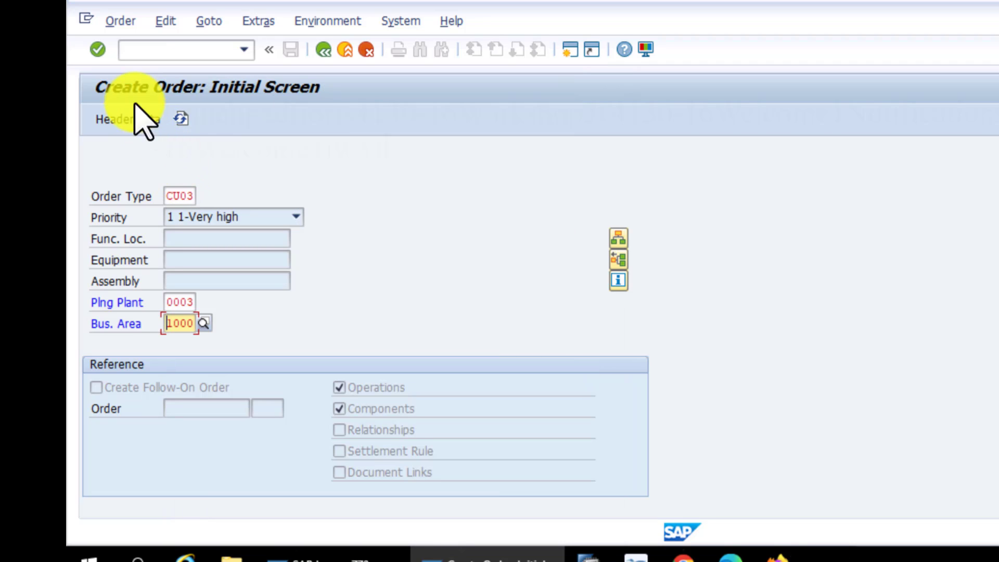
{"action": "left_click", "coordinate": [98, 50]}
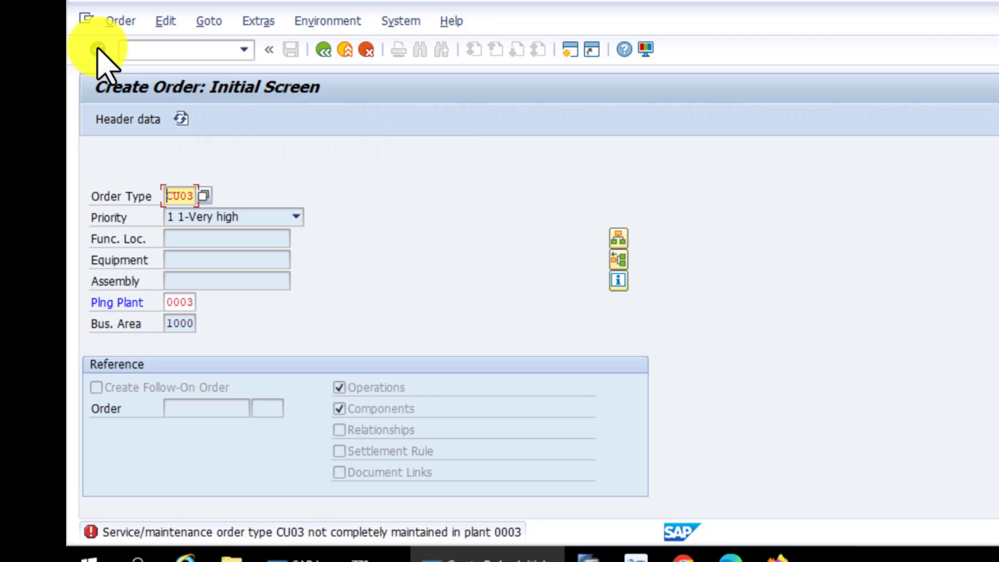
Step: Exit the order via Order > Exit, then browse the Menu, Edit and Favorites menus
{"action": "left_click", "coordinate": [119, 22]}
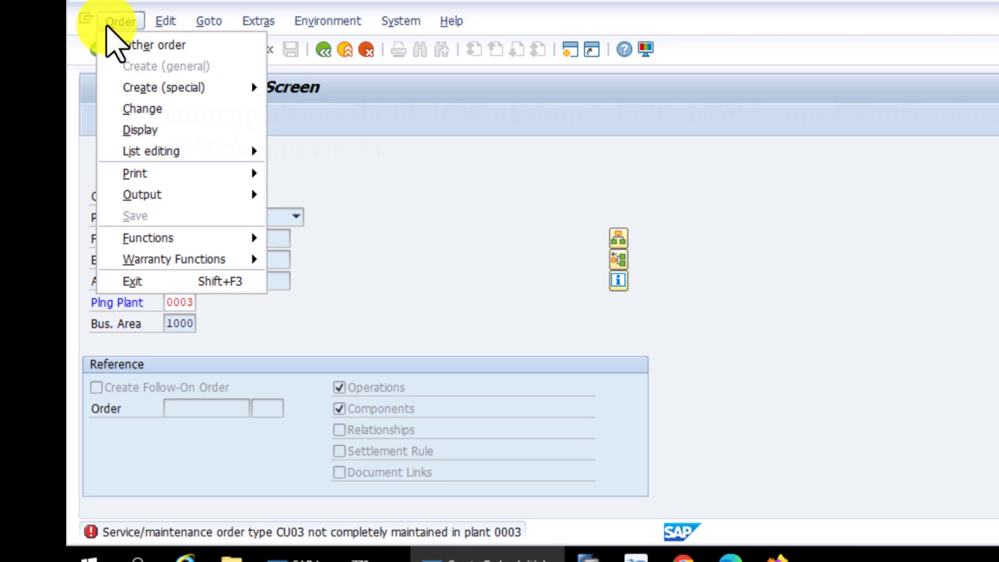
{"action": "left_click", "coordinate": [140, 282]}
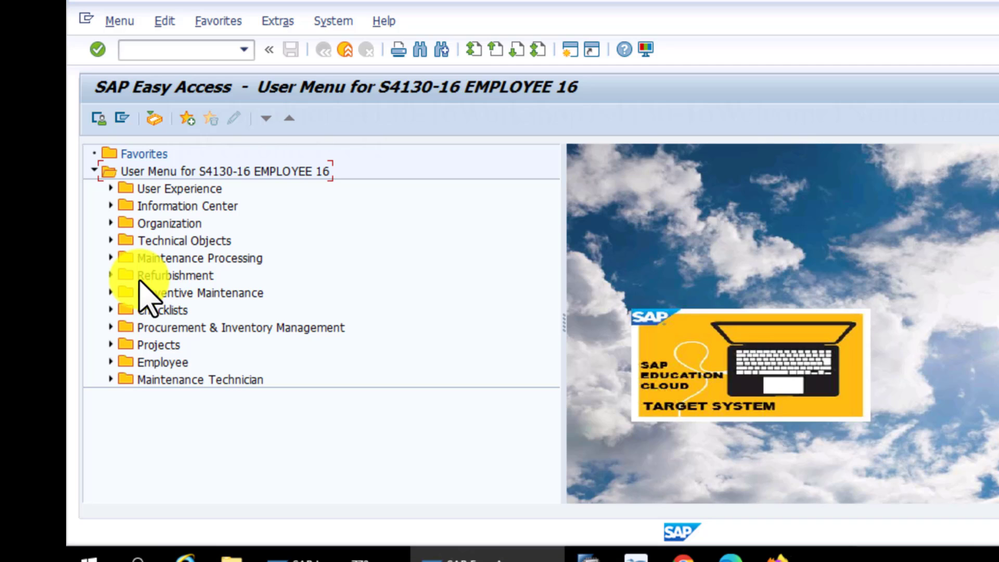
{"action": "key", "text": "alt+m"}
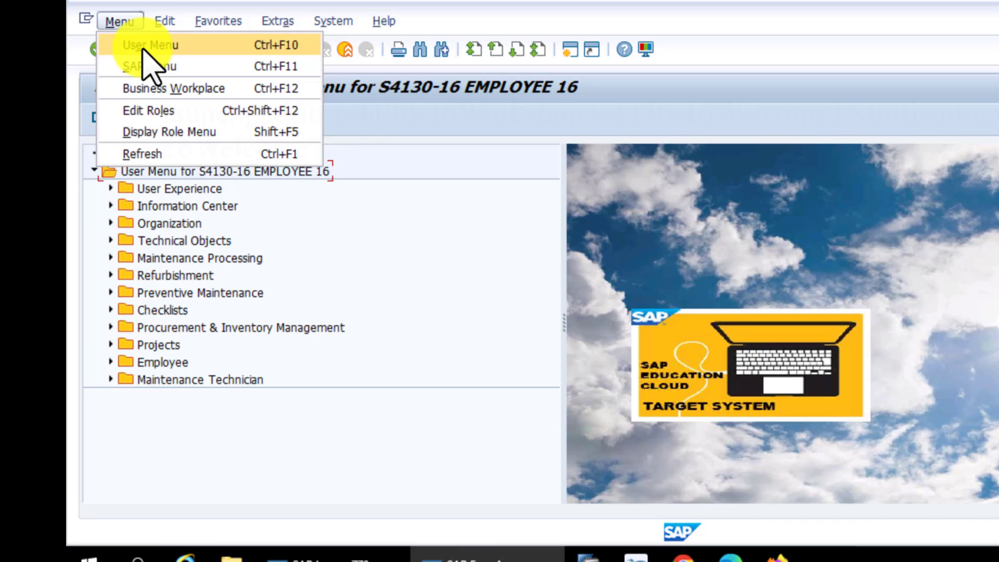
{"action": "key", "text": "Down"}
{"action": "key", "text": "Down"}
{"action": "key", "text": "Down"}
{"action": "key", "text": "Down"}
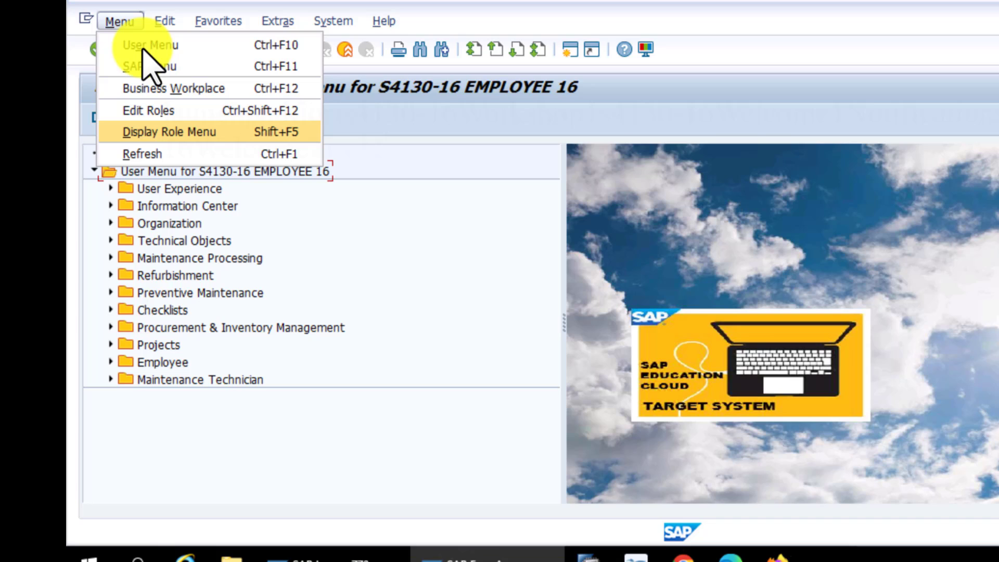
{"action": "left_click", "coordinate": [172, 21]}
{"action": "left_click", "coordinate": [172, 21]}
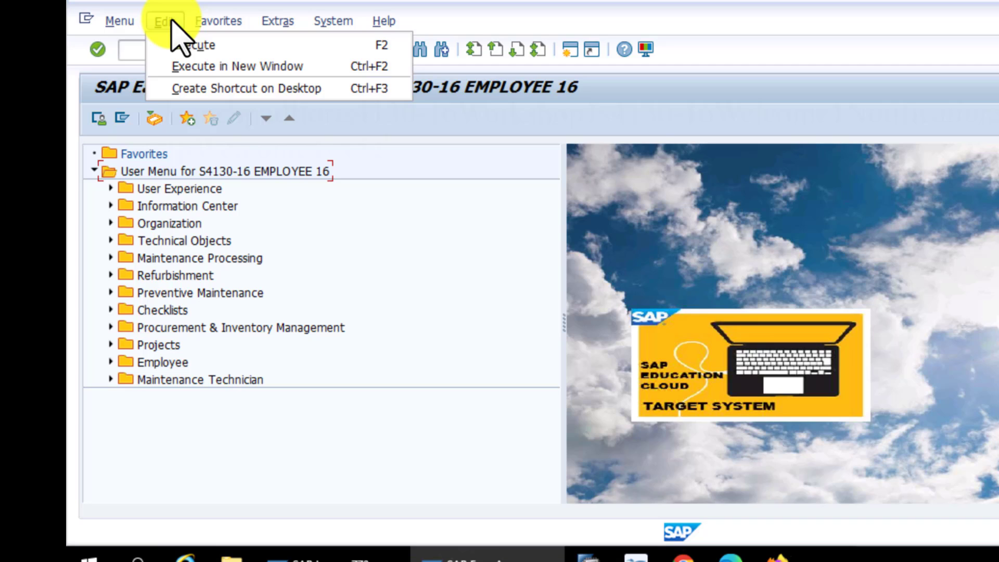
{"action": "key", "text": "Right"}
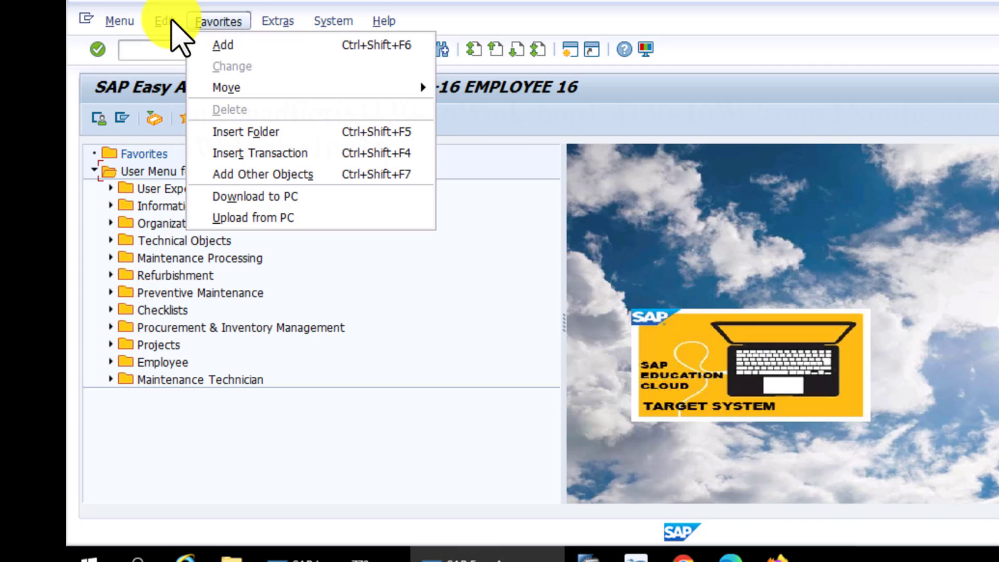
Step: Insert transaction code iw31 into Favorites as the Create Maintenance Order entry
{"action": "left_click", "coordinate": [253, 154]}
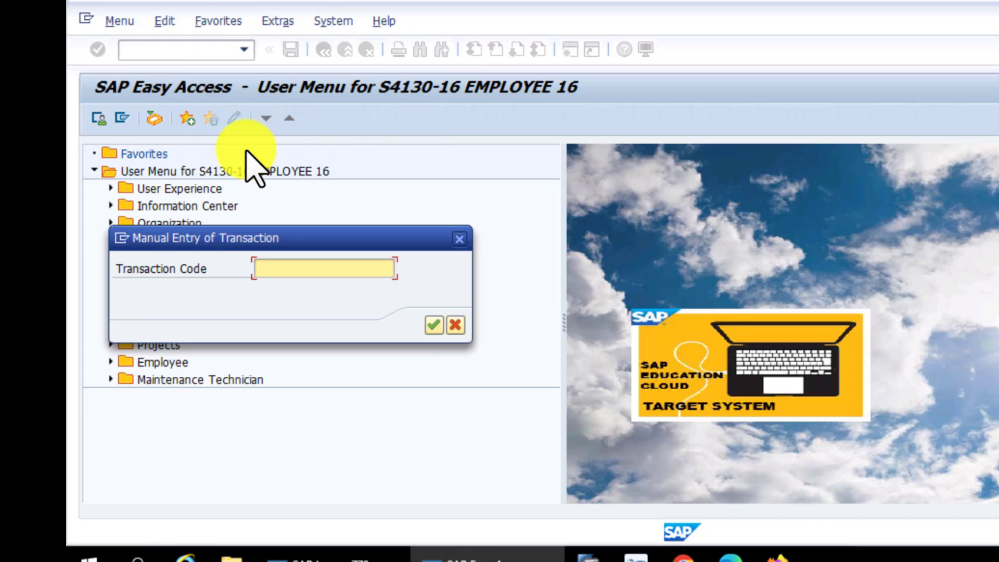
{"action": "left_click", "coordinate": [280, 270]}
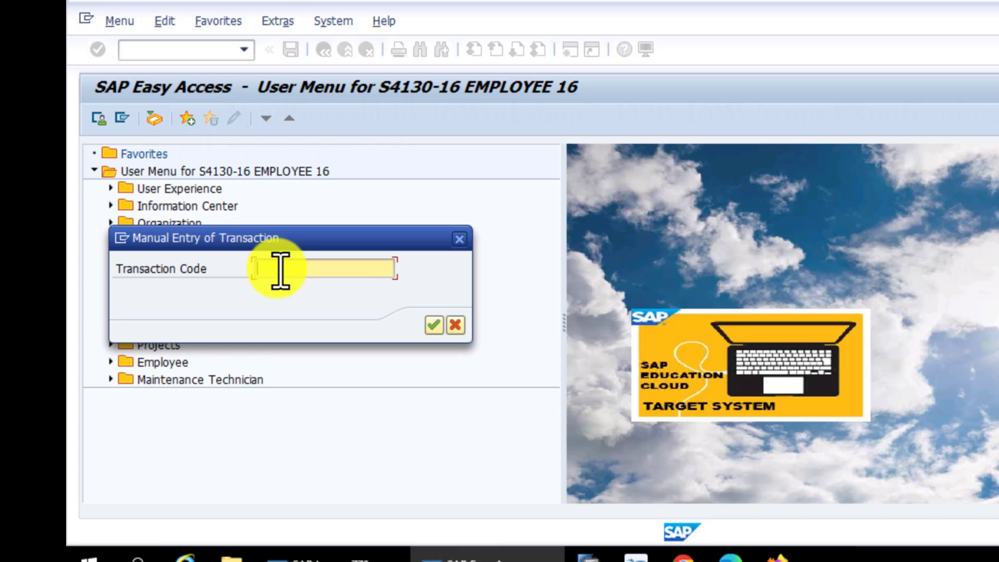
{"action": "type", "text": "iw31"}
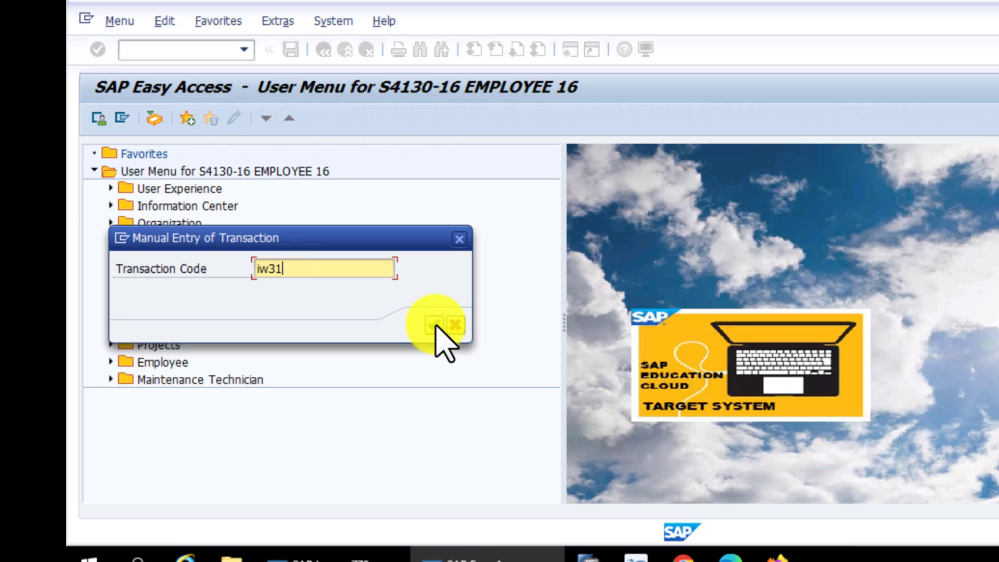
{"action": "left_click", "coordinate": [434, 325]}
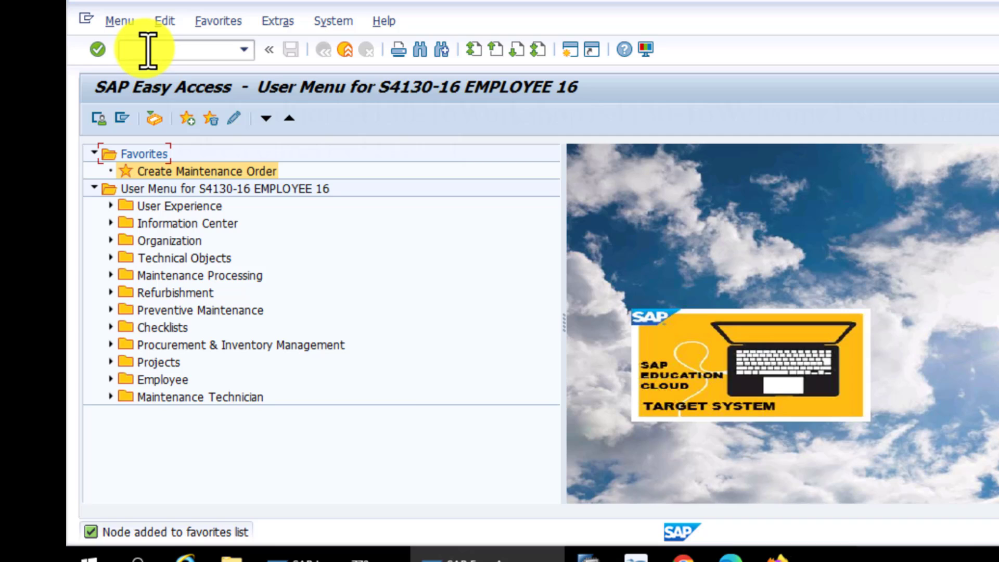
{"action": "left_click", "coordinate": [204, 23]}
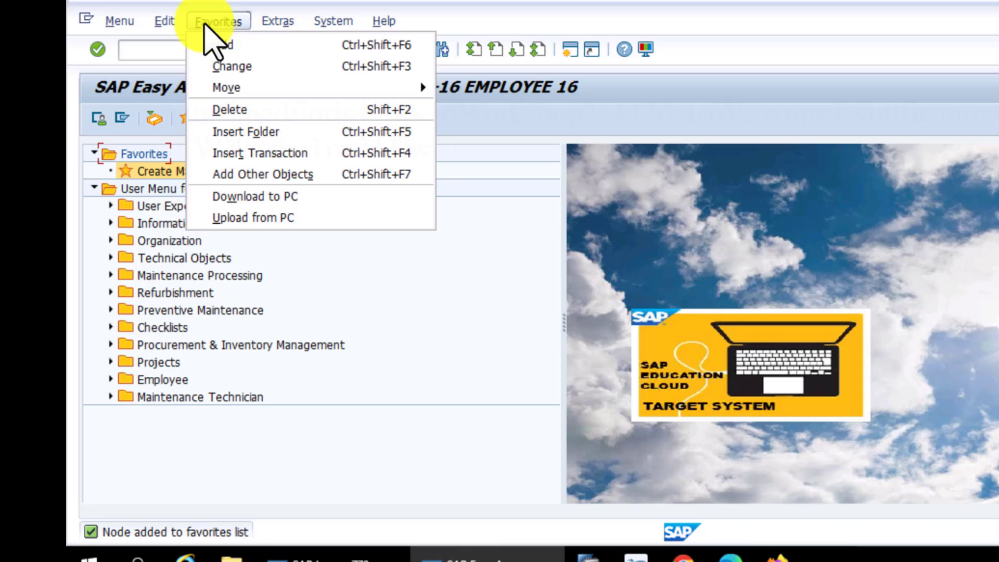
Step: Insert a second favorite, Create PM Notification - General, for transaction IW21
{"action": "key", "text": "Left"}
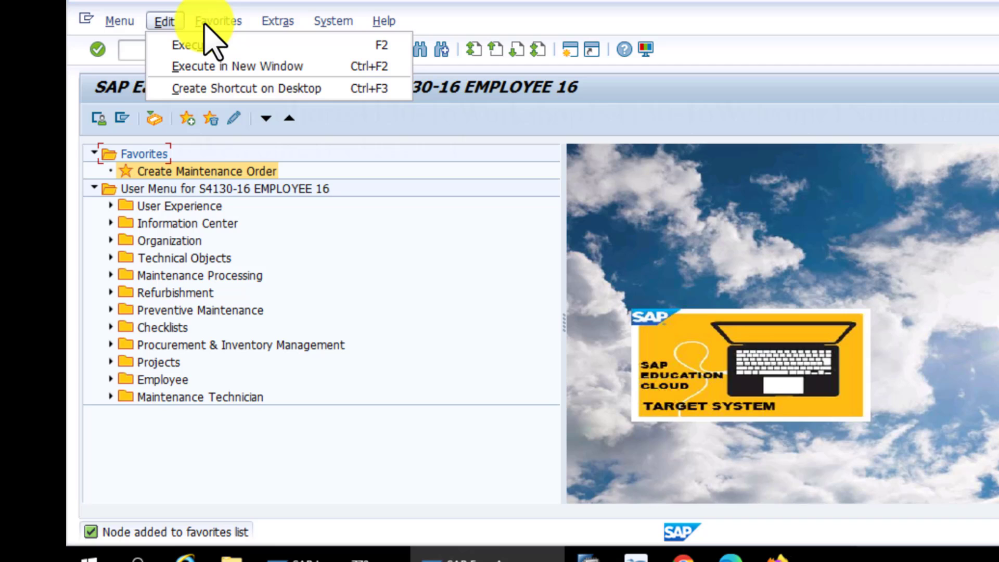
{"action": "key", "text": "Escape"}
{"action": "left_click", "coordinate": [218, 21]}
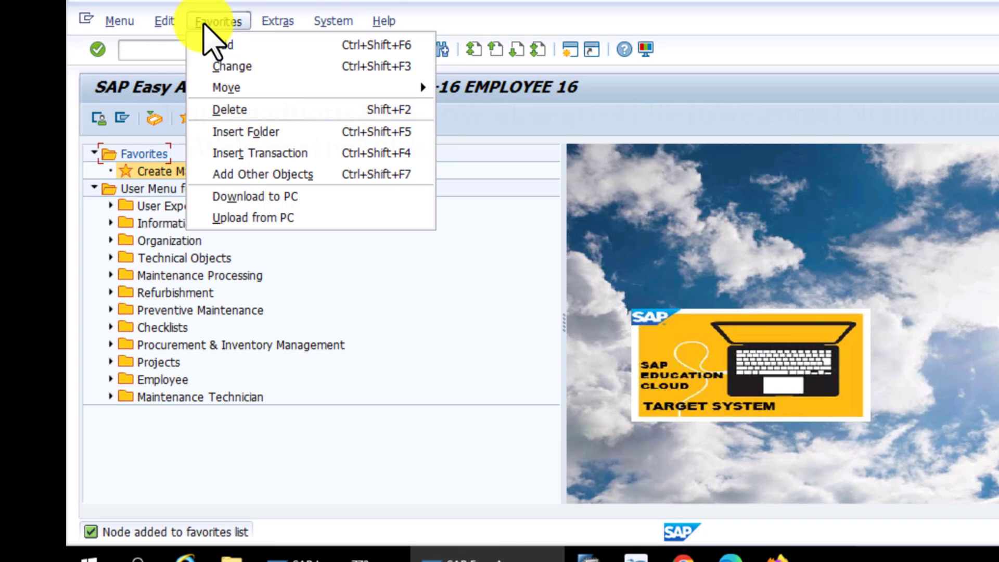
{"action": "left_click", "coordinate": [259, 153]}
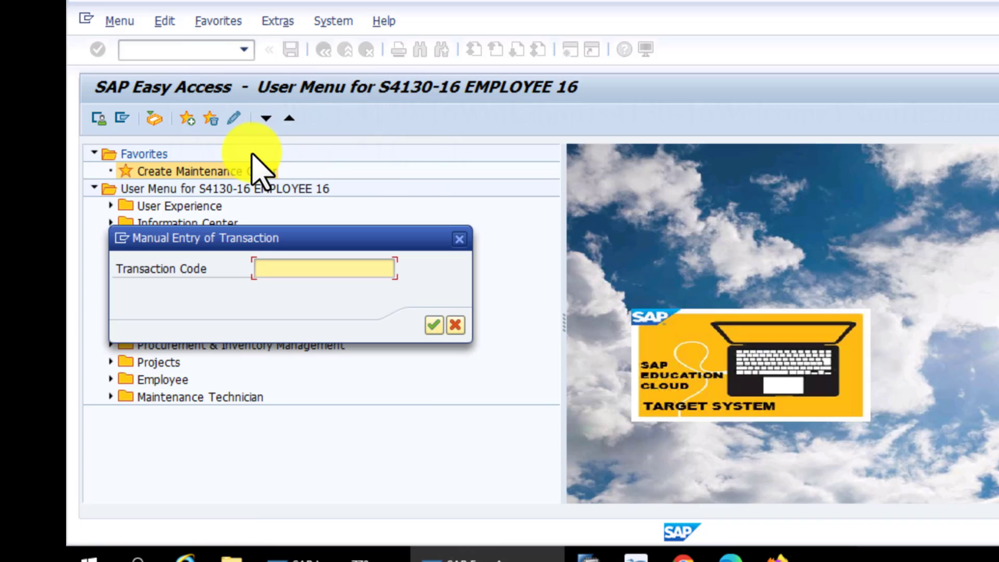
{"action": "left_click", "coordinate": [276, 268]}
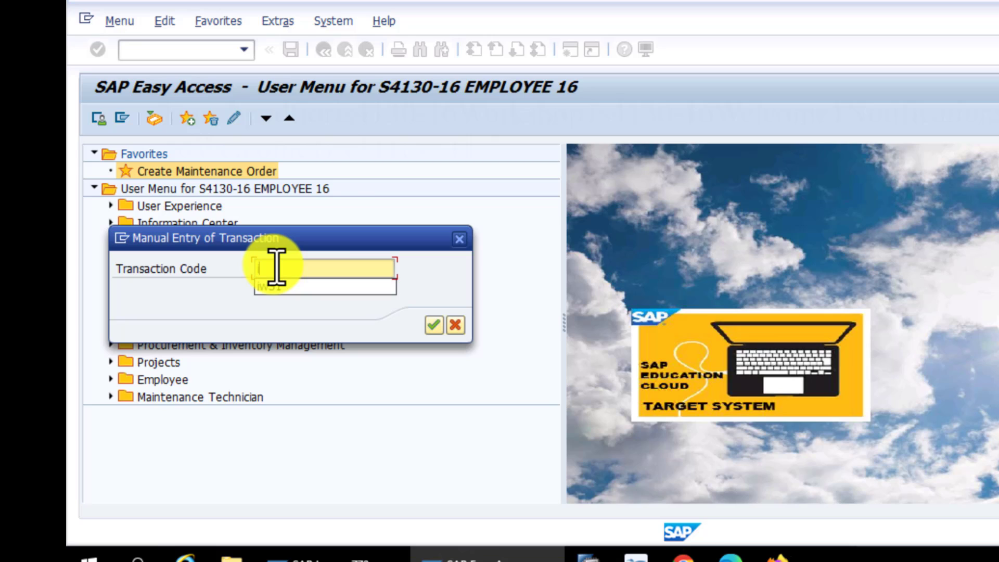
{"action": "type", "text": "iw"}
{"action": "type", "text": "31"}
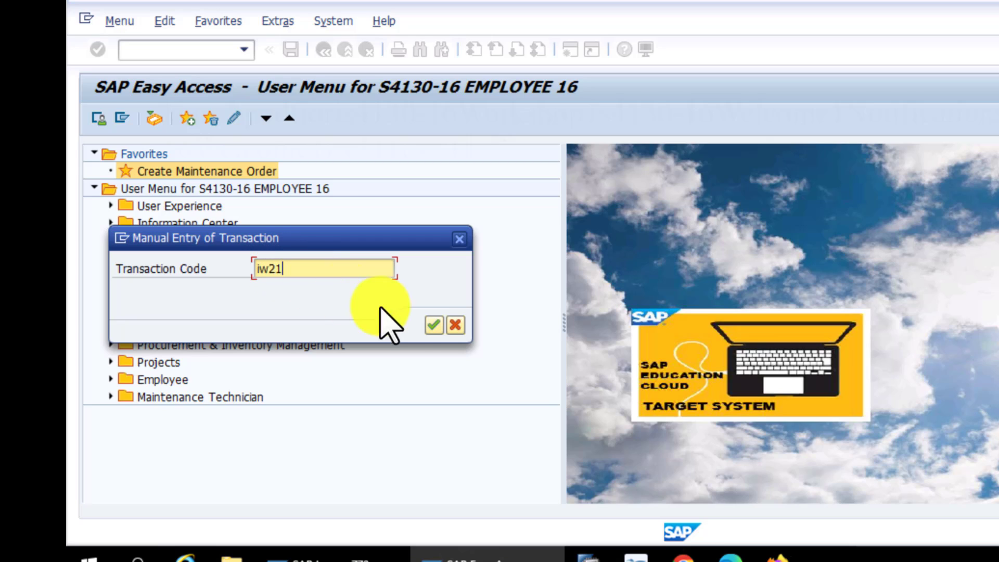
{"action": "left_click", "coordinate": [434, 324]}
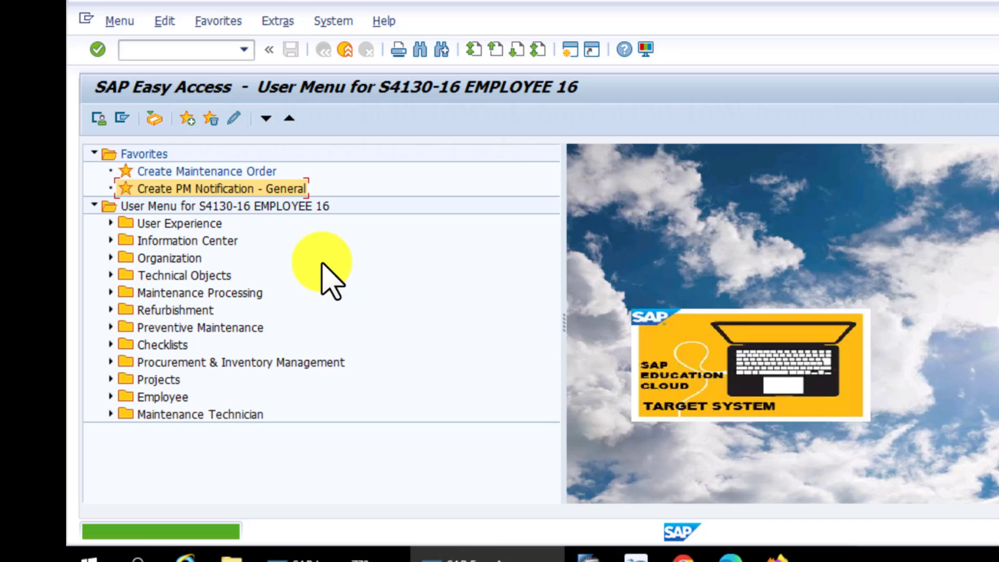
Step: Launch the Create PM Notification favorite, choose type M2 Malfunction Report, then open Notification input help
{"action": "double_click", "coordinate": [160, 189]}
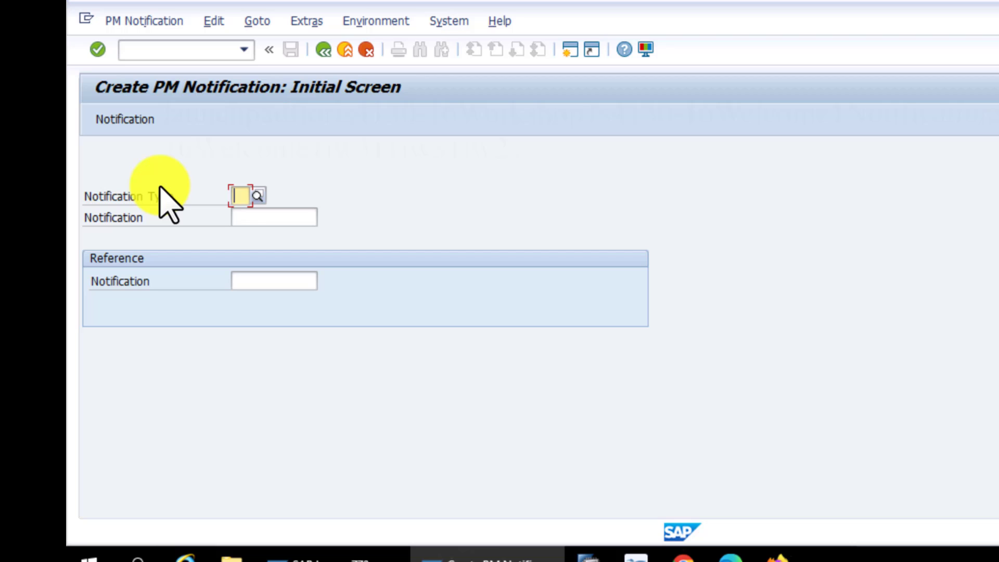
{"action": "left_click", "coordinate": [257, 196]}
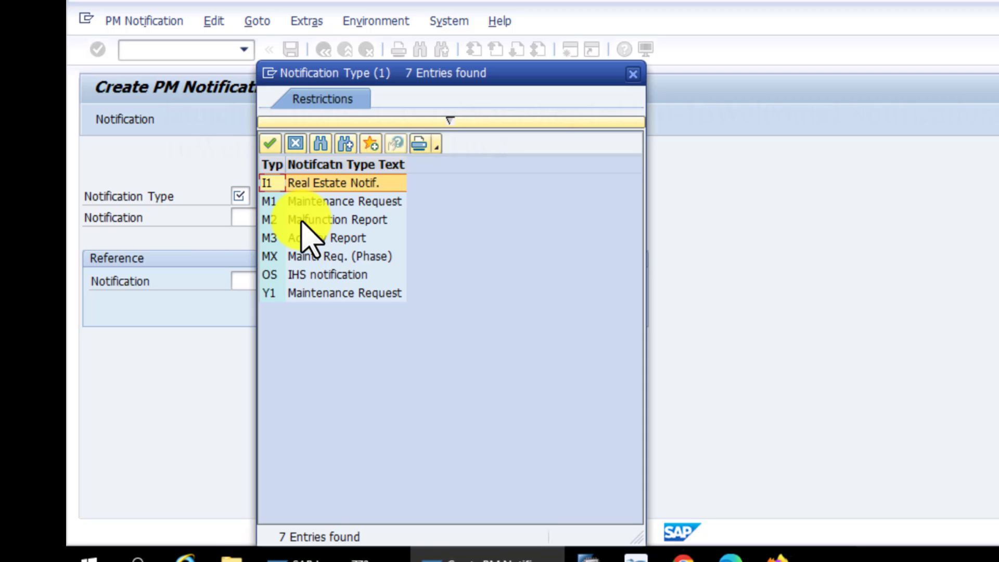
{"action": "double_click", "coordinate": [303, 221]}
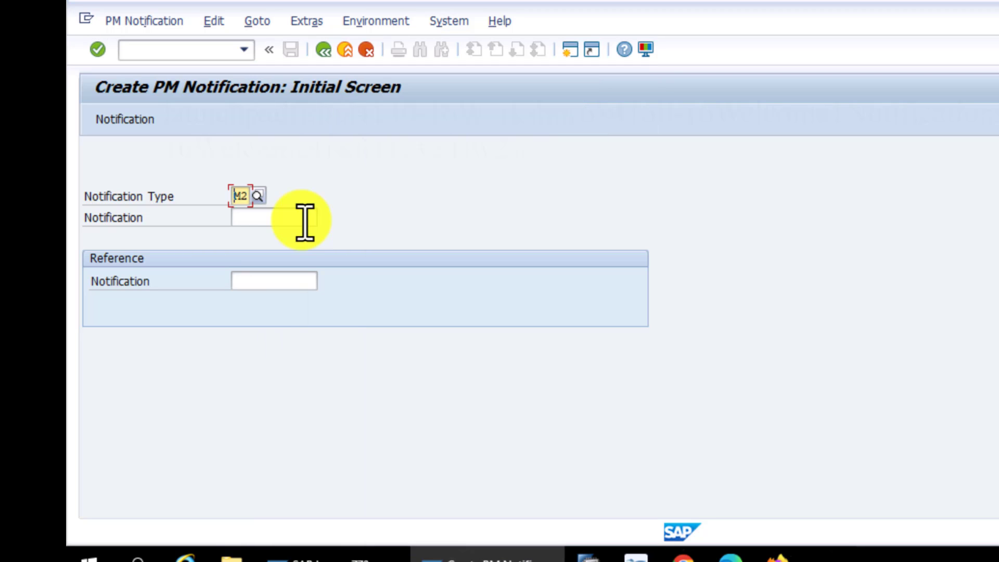
{"action": "left_click", "coordinate": [307, 216]}
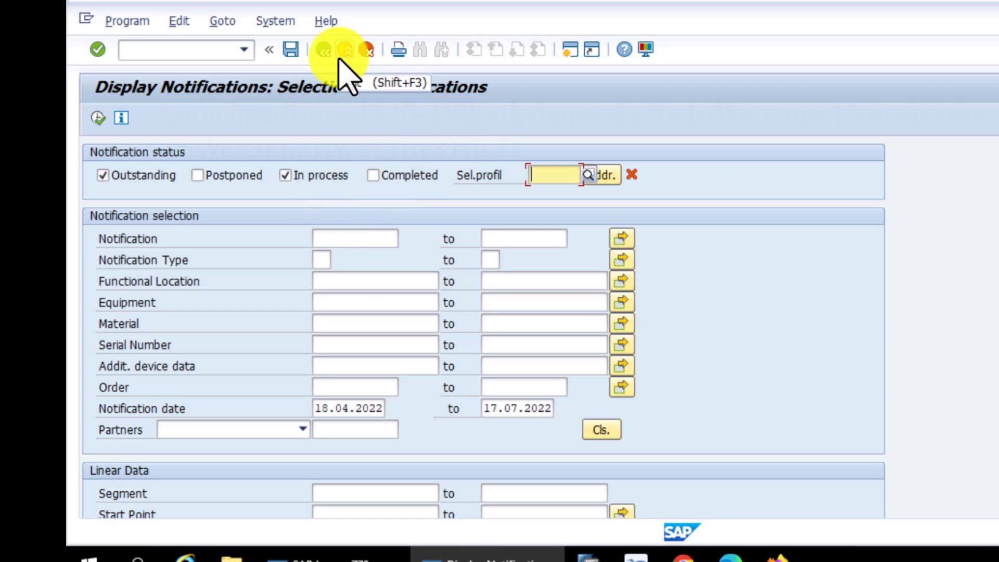
Step: Exit the notification search, cancel the input help dialog, and log off without saving
{"action": "left_click", "coordinate": [121, 20]}
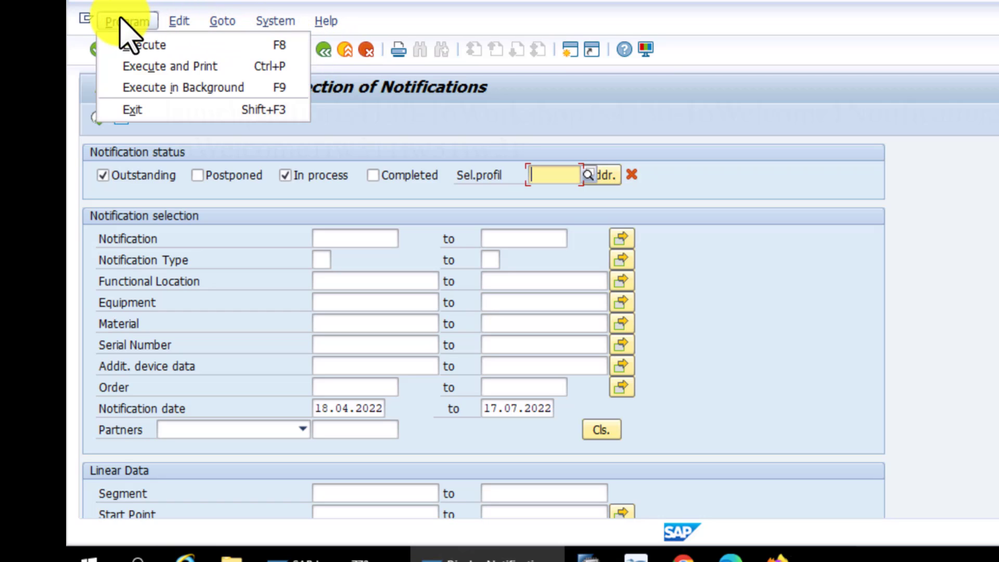
{"action": "left_click", "coordinate": [134, 109]}
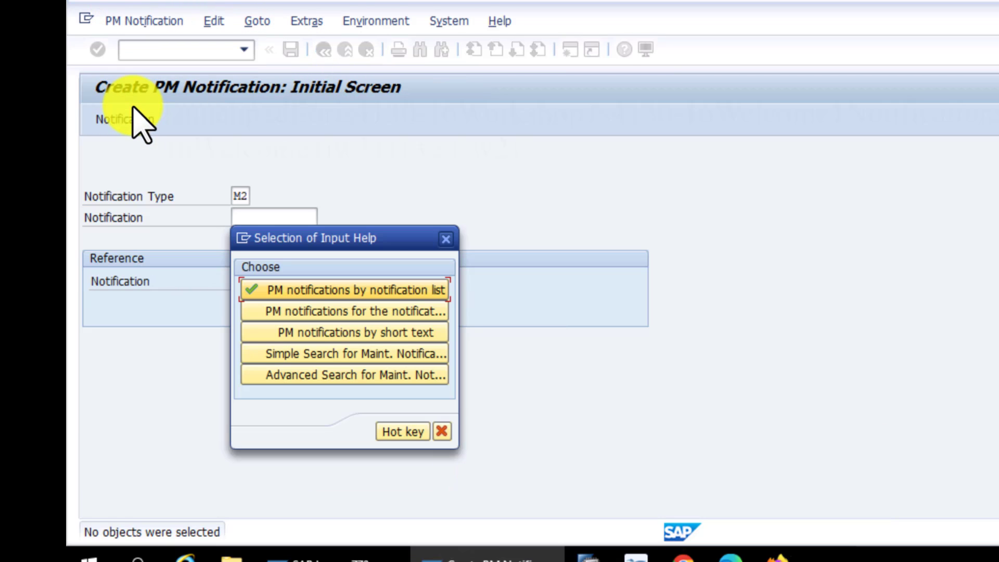
{"action": "left_click", "coordinate": [450, 240]}
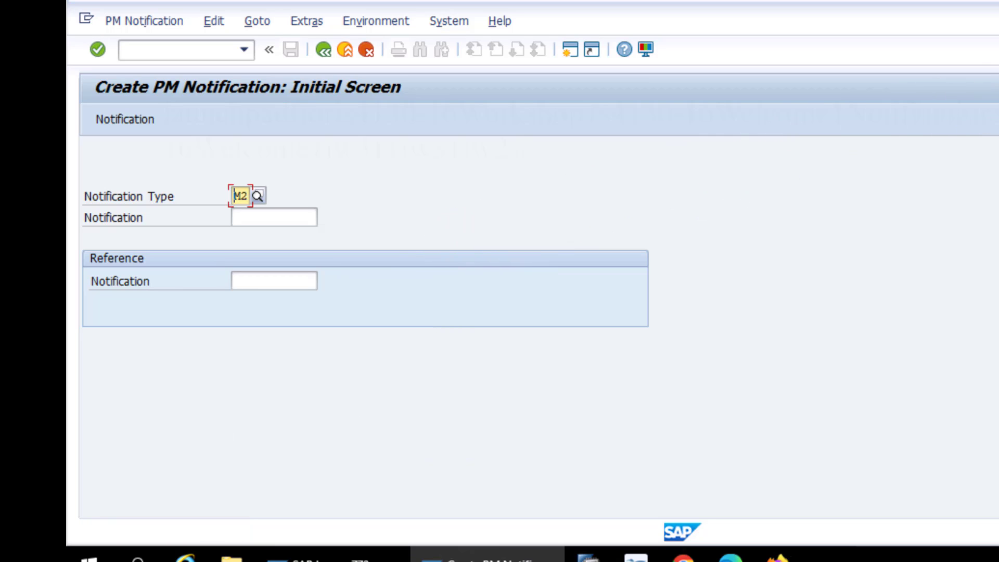
{"action": "key", "text": "alt+F4"}
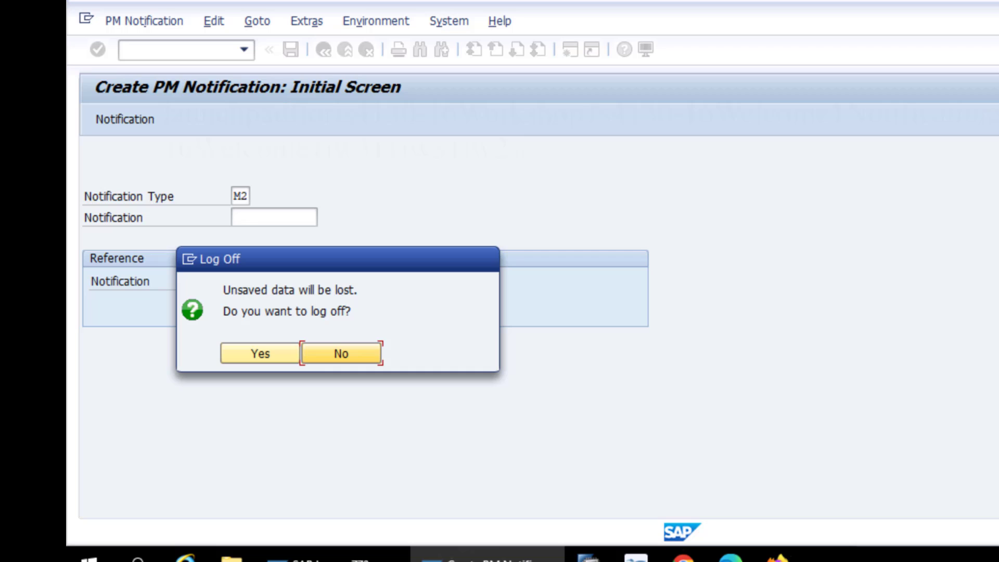